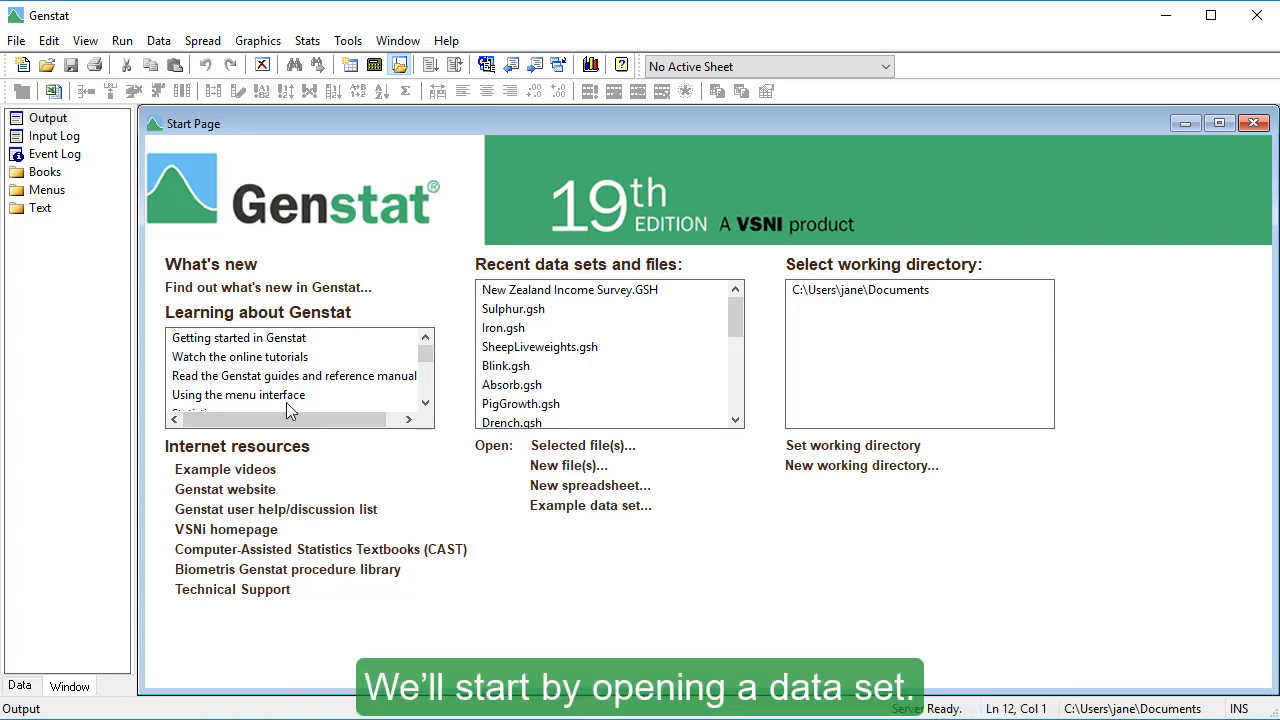
Open the example data set New Zealand Income Survey.gsh in a spreadsheet.
{"action": "left_click", "coordinate": [16, 40]}
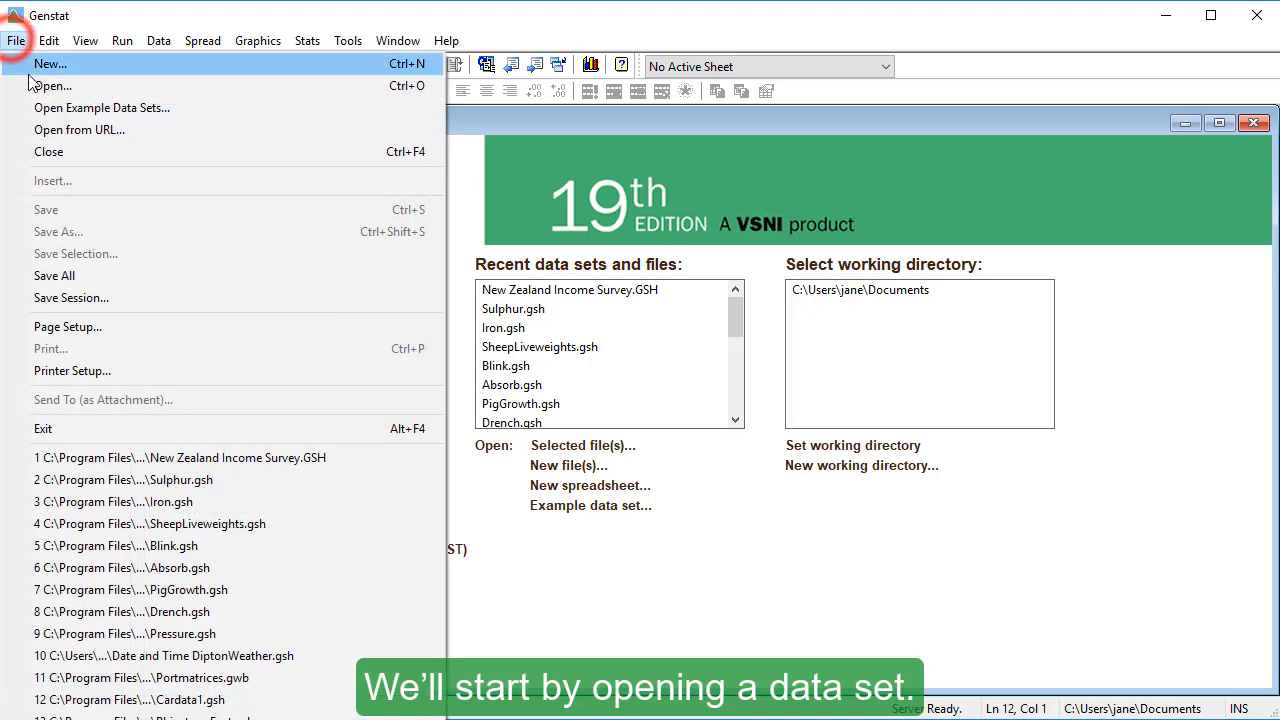
{"action": "left_click", "coordinate": [38, 108]}
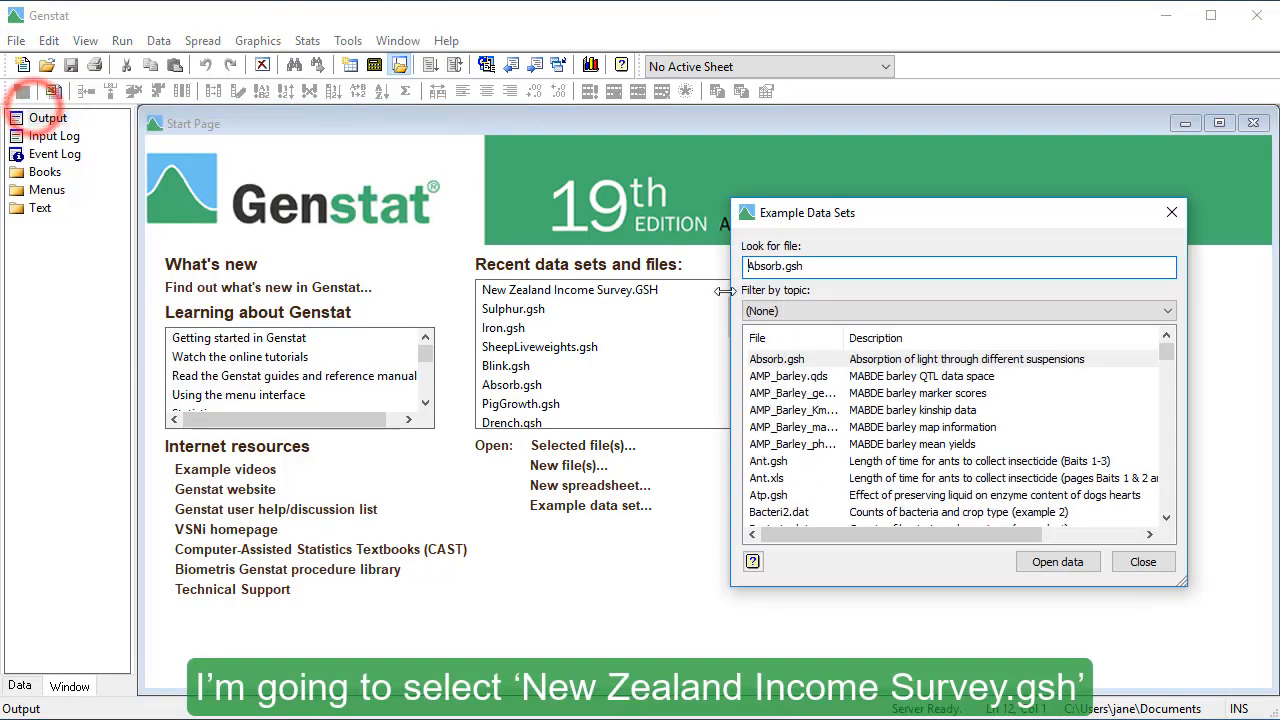
{"action": "double_click", "coordinate": [778, 268]}
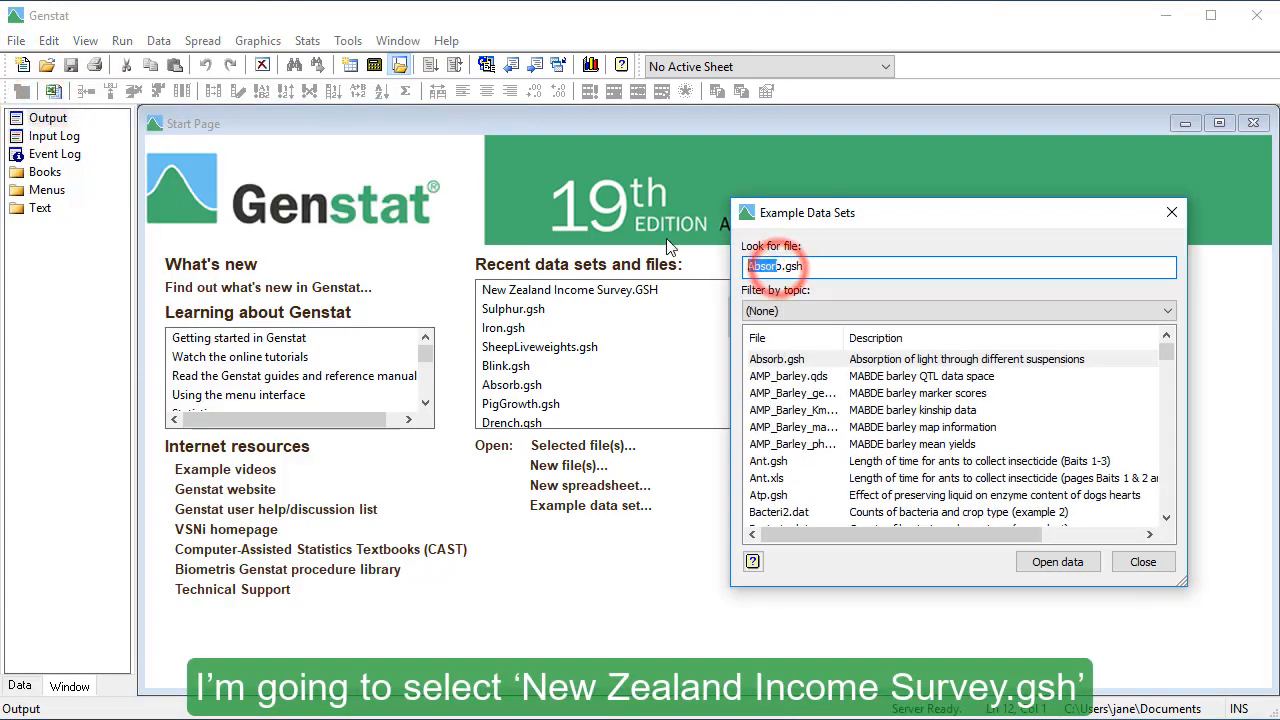
{"action": "type", "text": "ne"}
{"action": "type", "text": "w zealand income"}
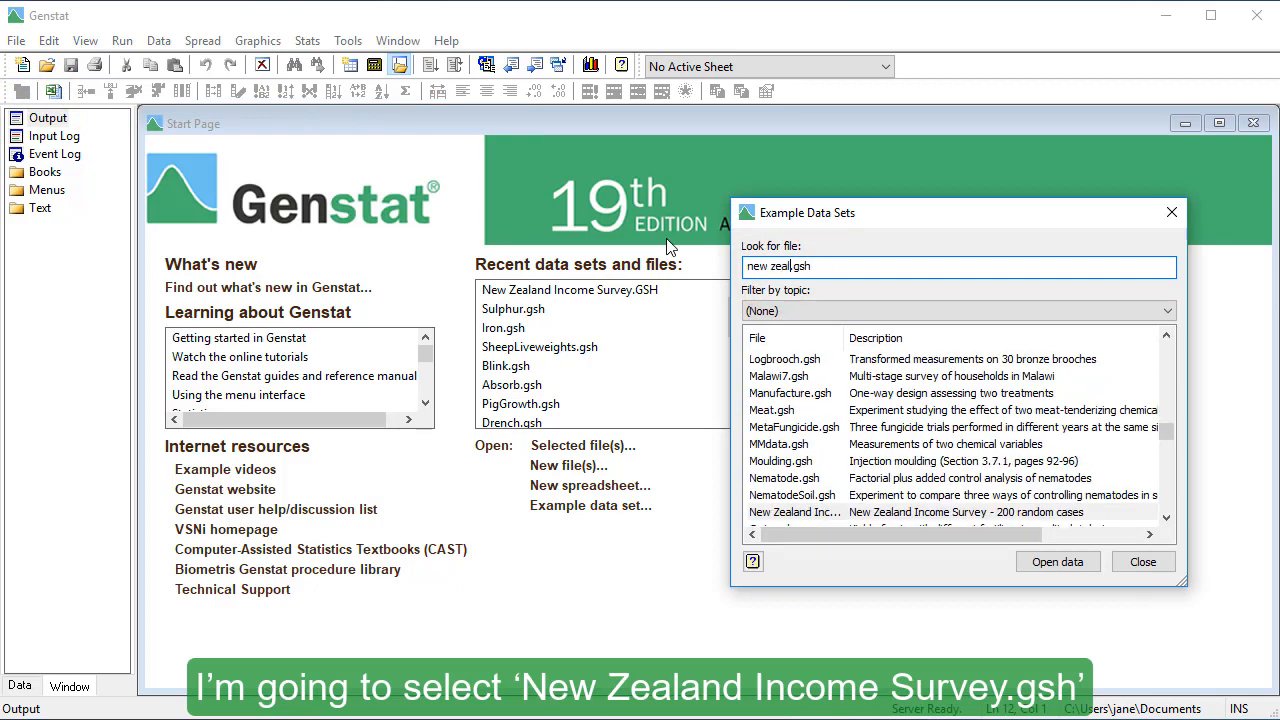
{"action": "type", "text": " survey"}
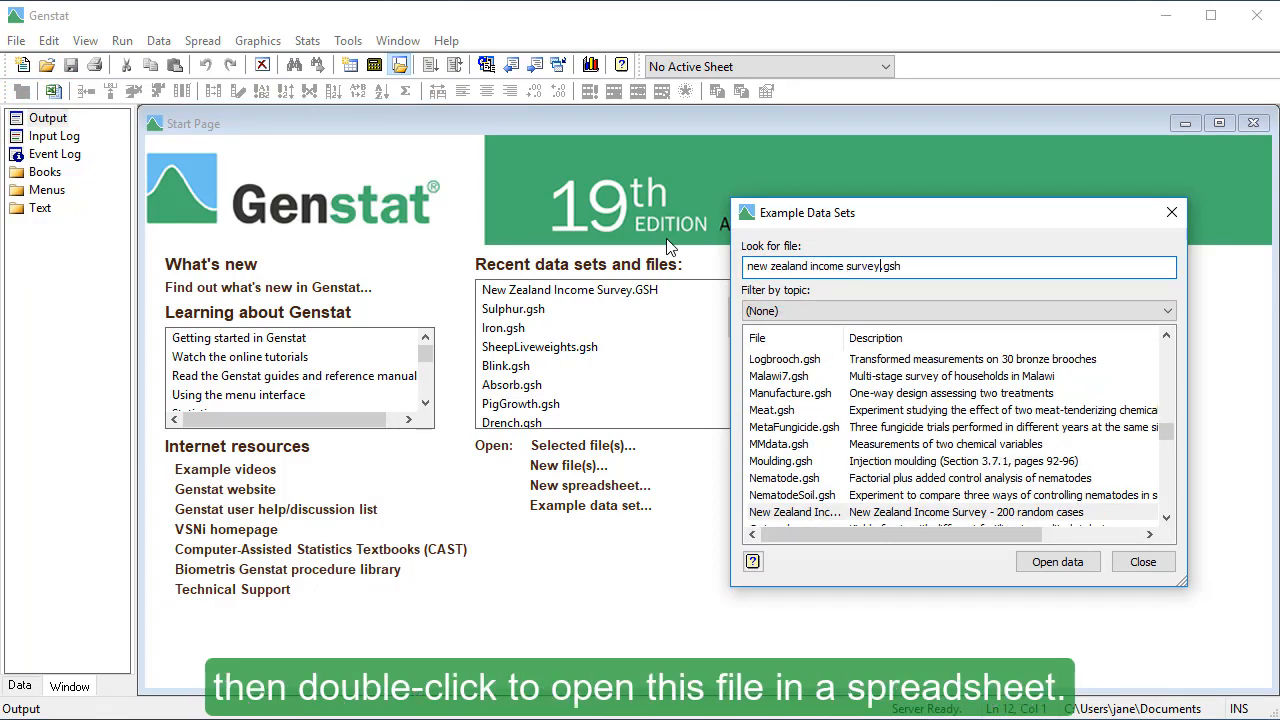
{"action": "double_click", "coordinate": [905, 512]}
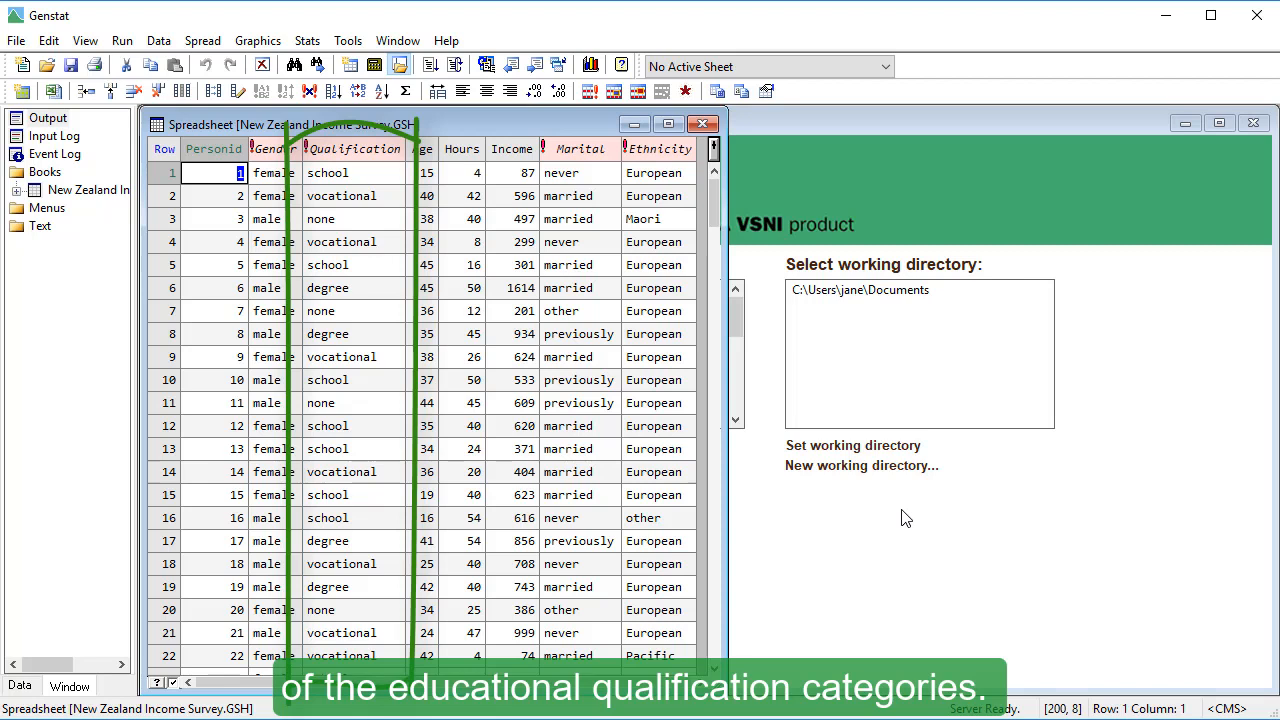
Start a Frequency Tables analysis with Ethnicity and Qualification as the groups.
{"action": "left_click", "coordinate": [319, 44]}
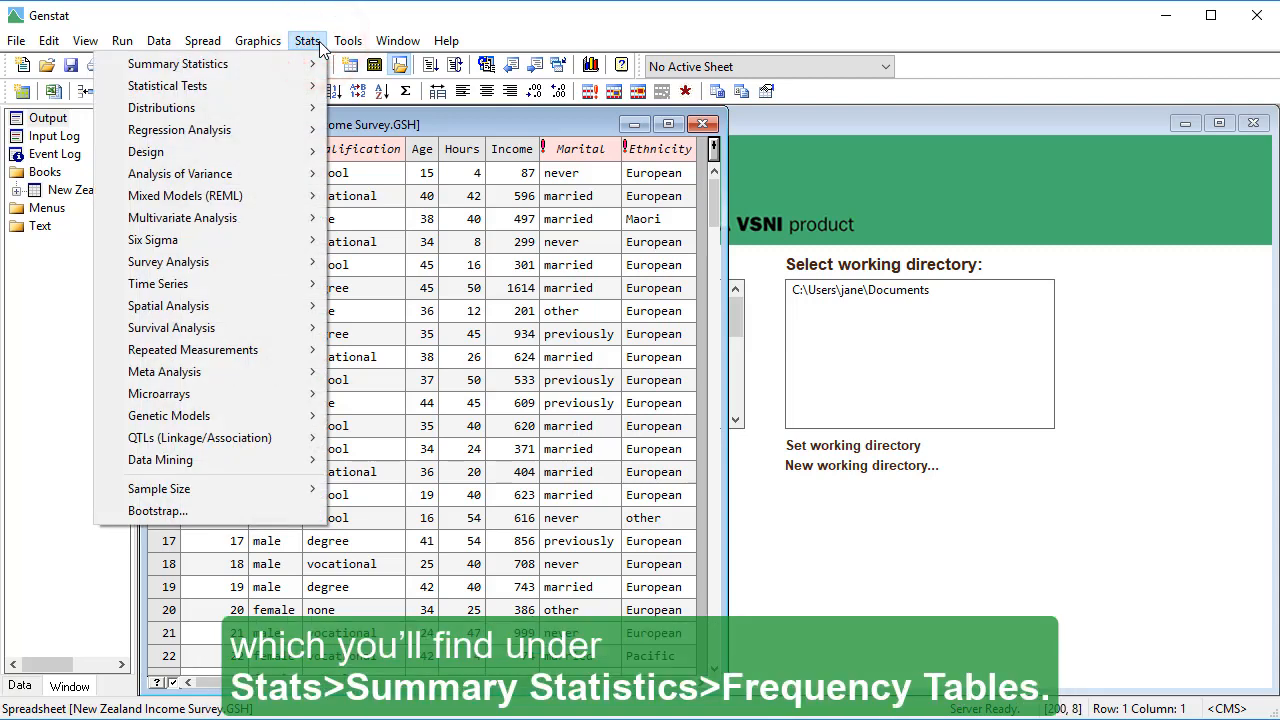
{"action": "mouse_move", "coordinate": [295, 64]}
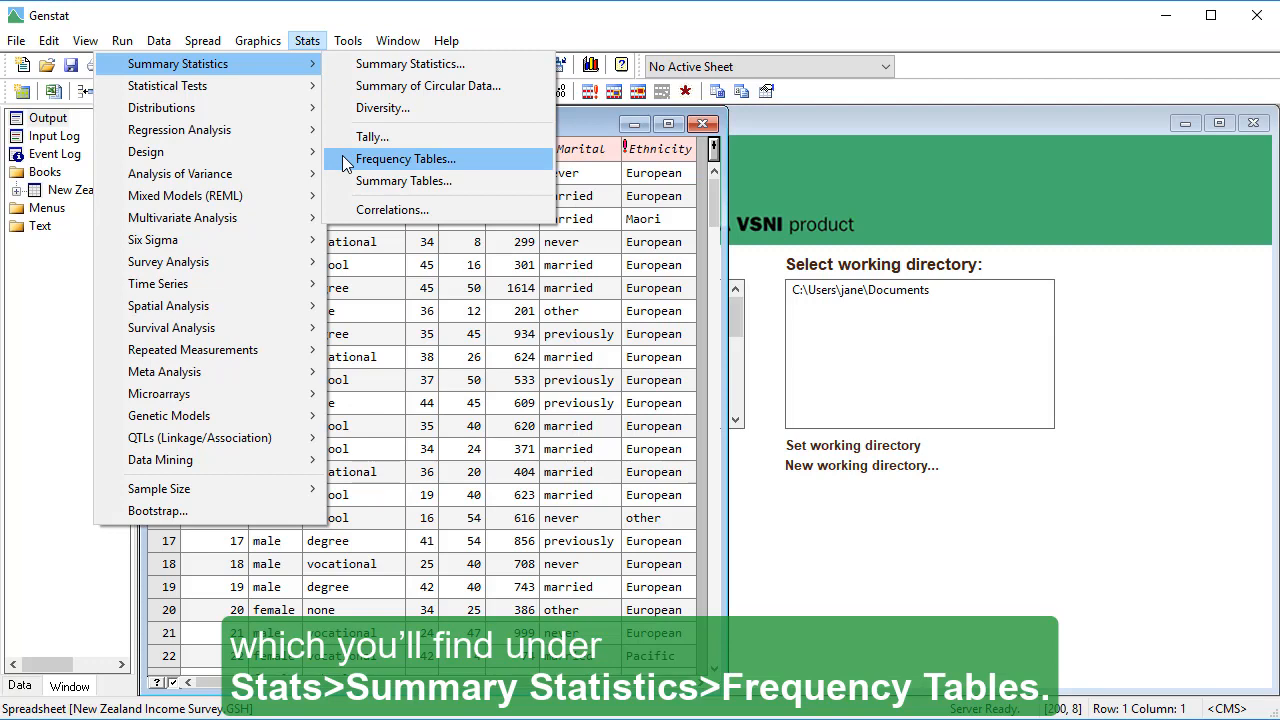
{"action": "left_click", "coordinate": [400, 159]}
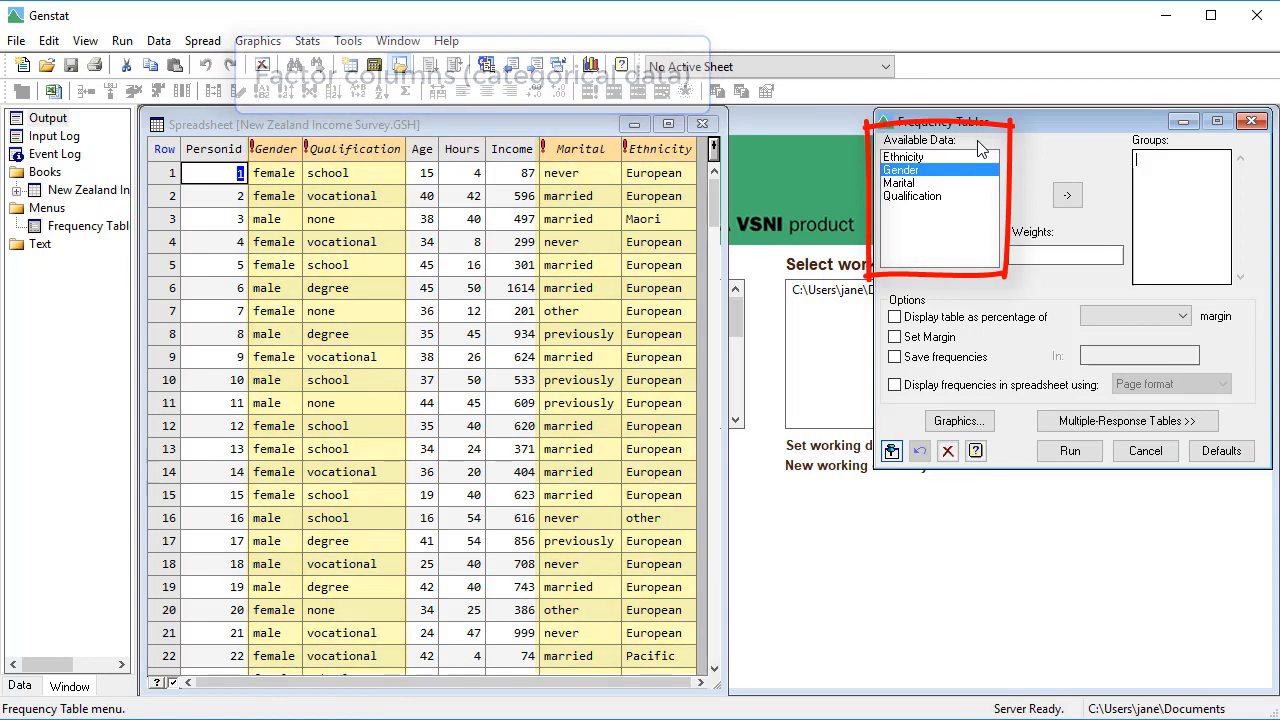
{"action": "left_click", "coordinate": [954, 157]}
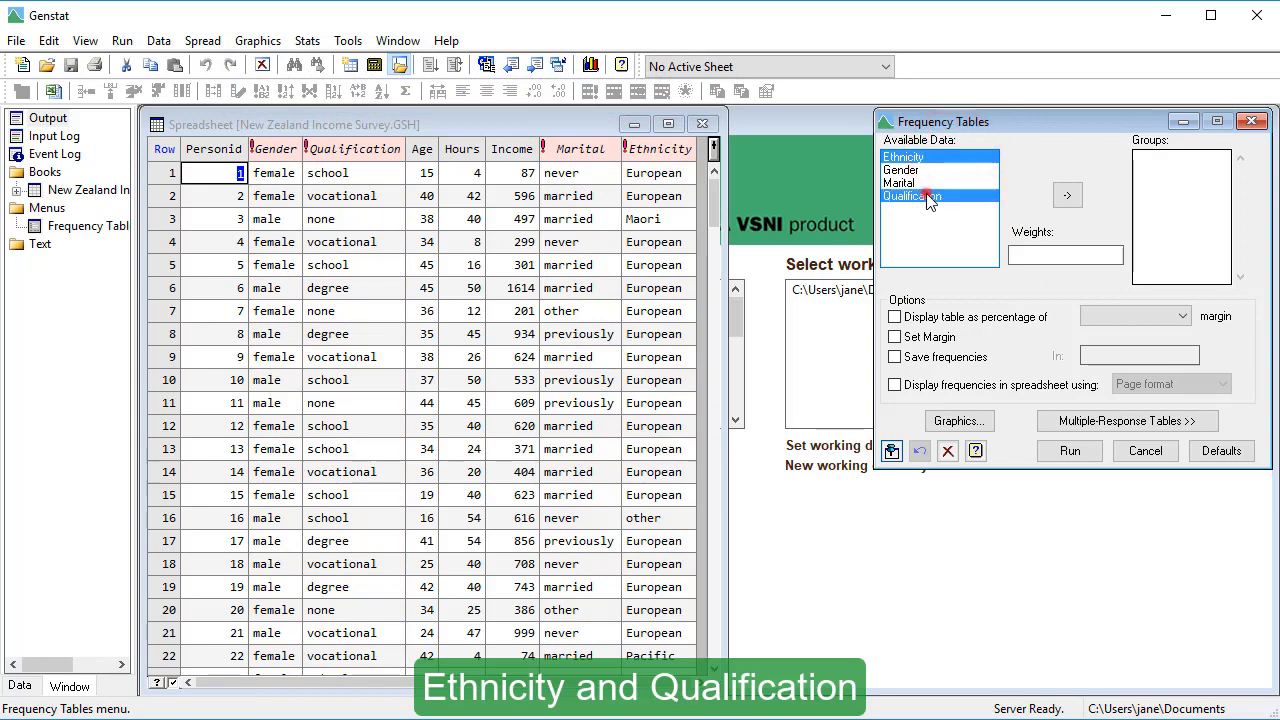
{"action": "left_click", "coordinate": [930, 196], "text": "ctrl"}
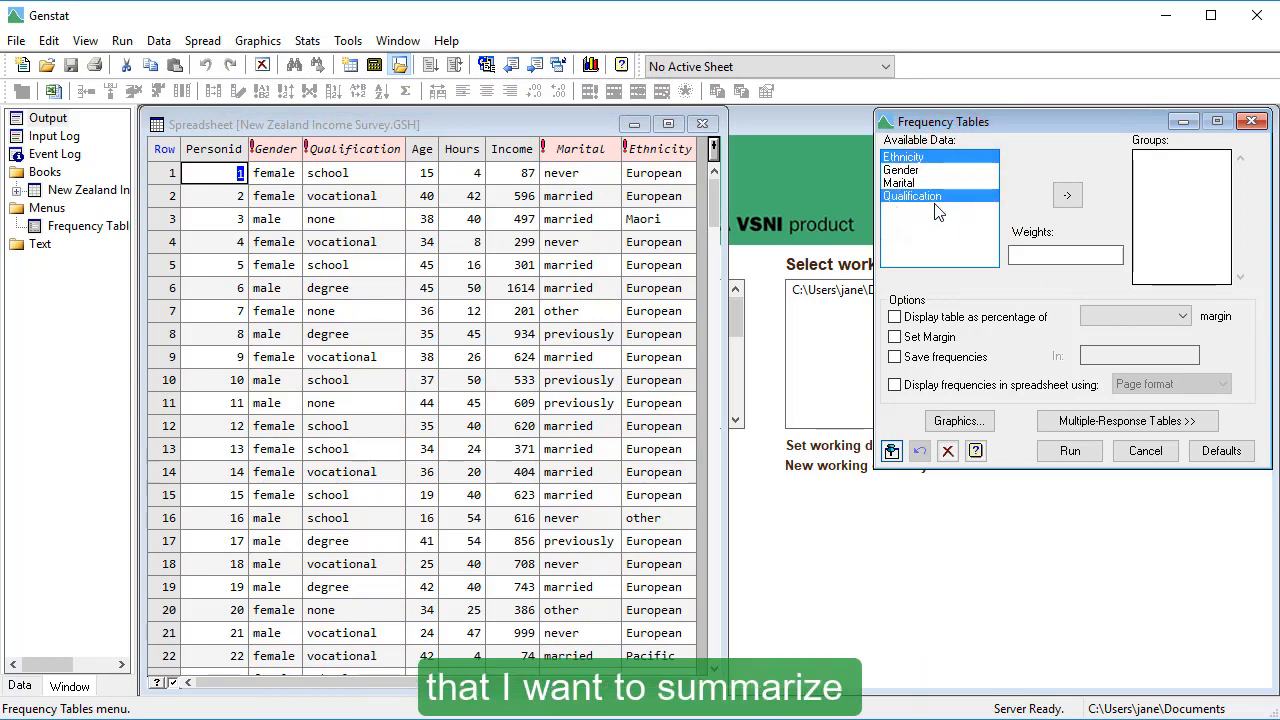
{"action": "left_click", "coordinate": [1062, 197]}
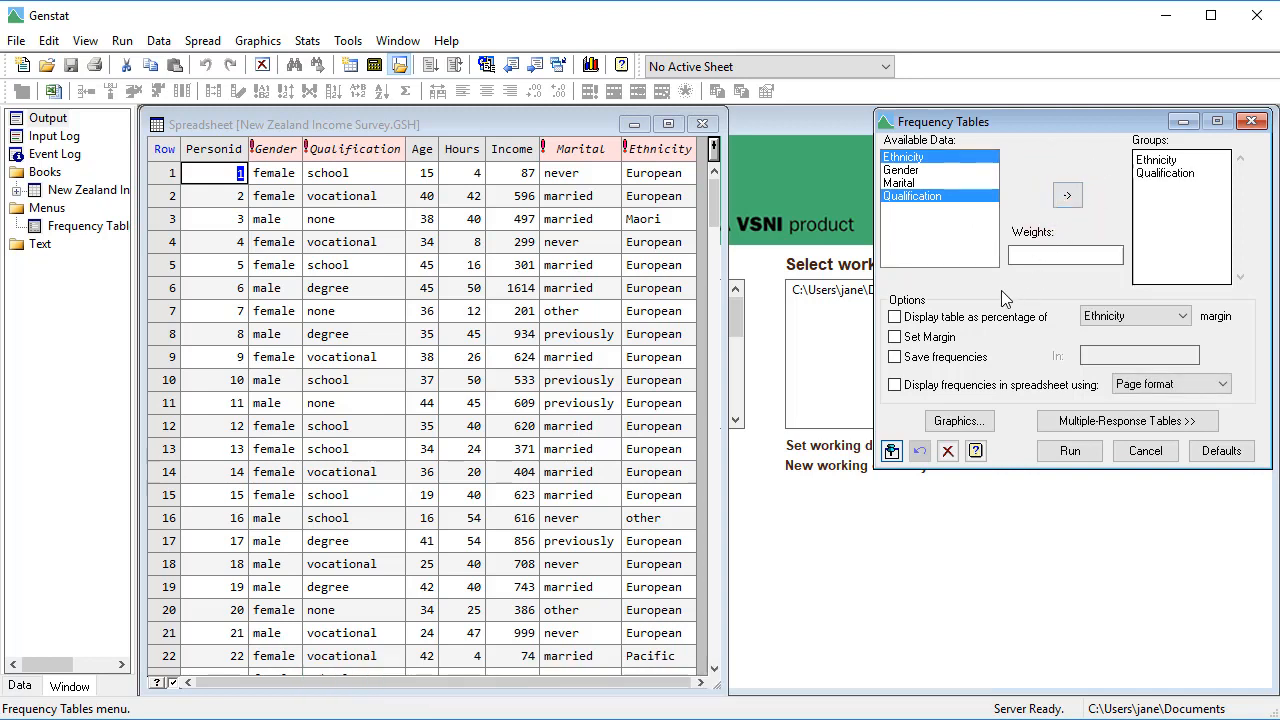
Produce the two-way frequency table with margins set and the frequencies displayed in a page-format spreadsheet.
{"action": "left_click", "coordinate": [894, 337]}
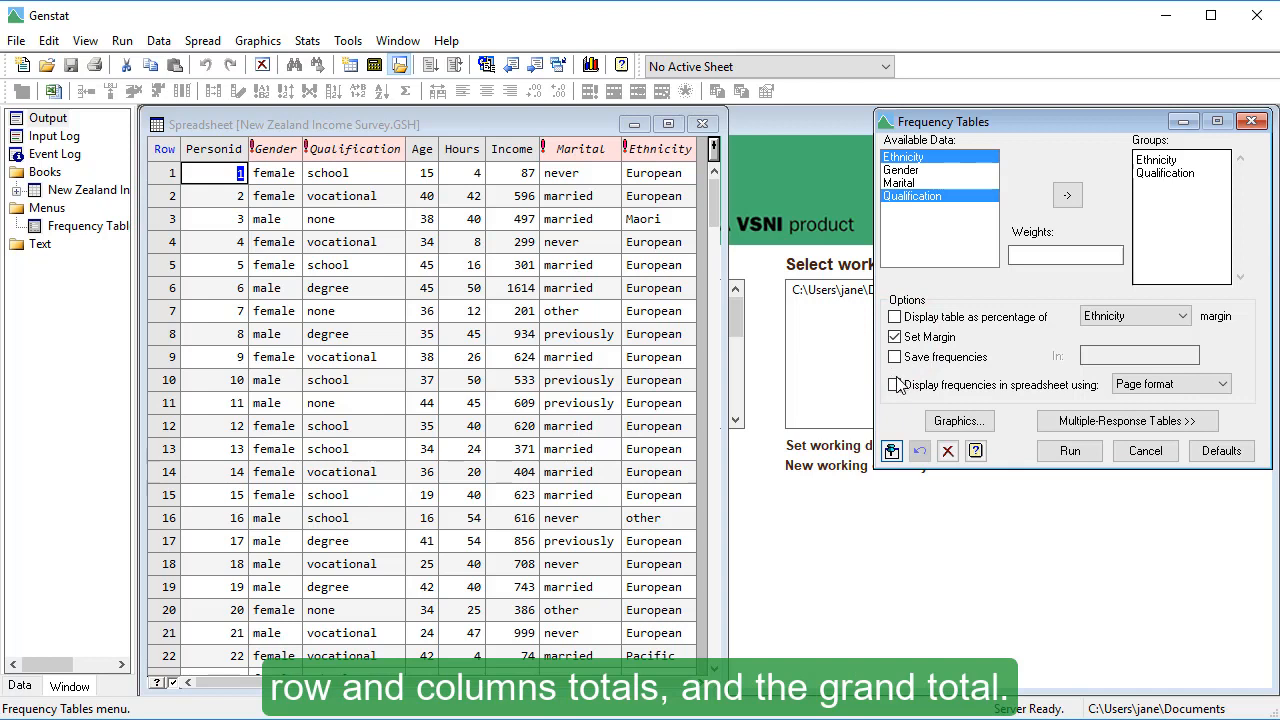
{"action": "left_click", "coordinate": [894, 385]}
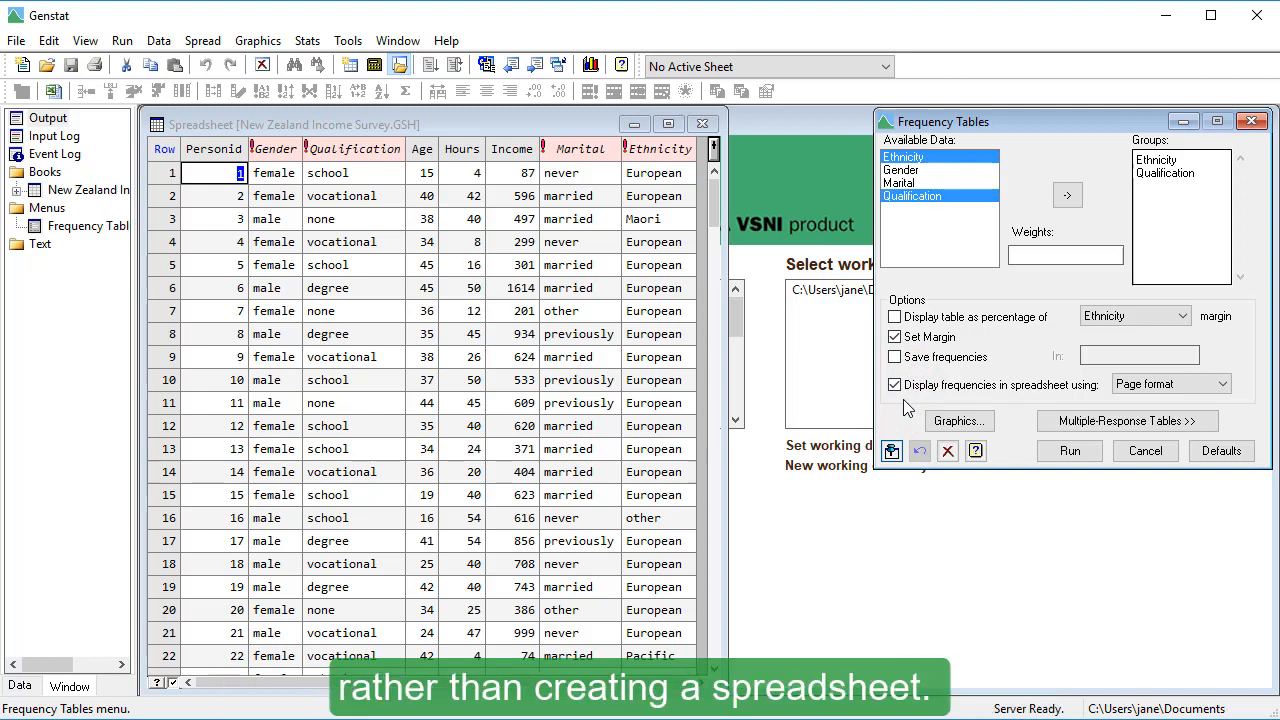
{"action": "left_click", "coordinate": [1046, 453]}
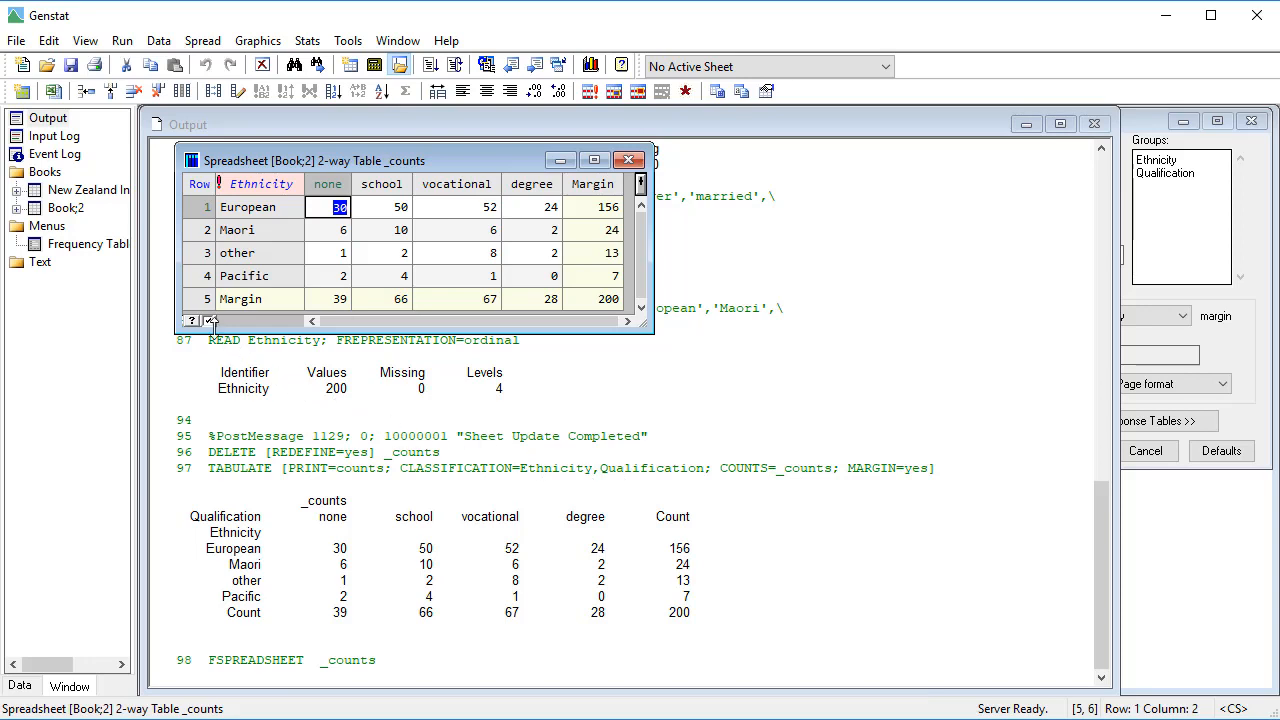
Rerun the frequency table as percentages of the Ethnicity margin and move the resulting spreadsheet towards the upper-left corner of the output.
{"action": "double_click", "coordinate": [115, 248]}
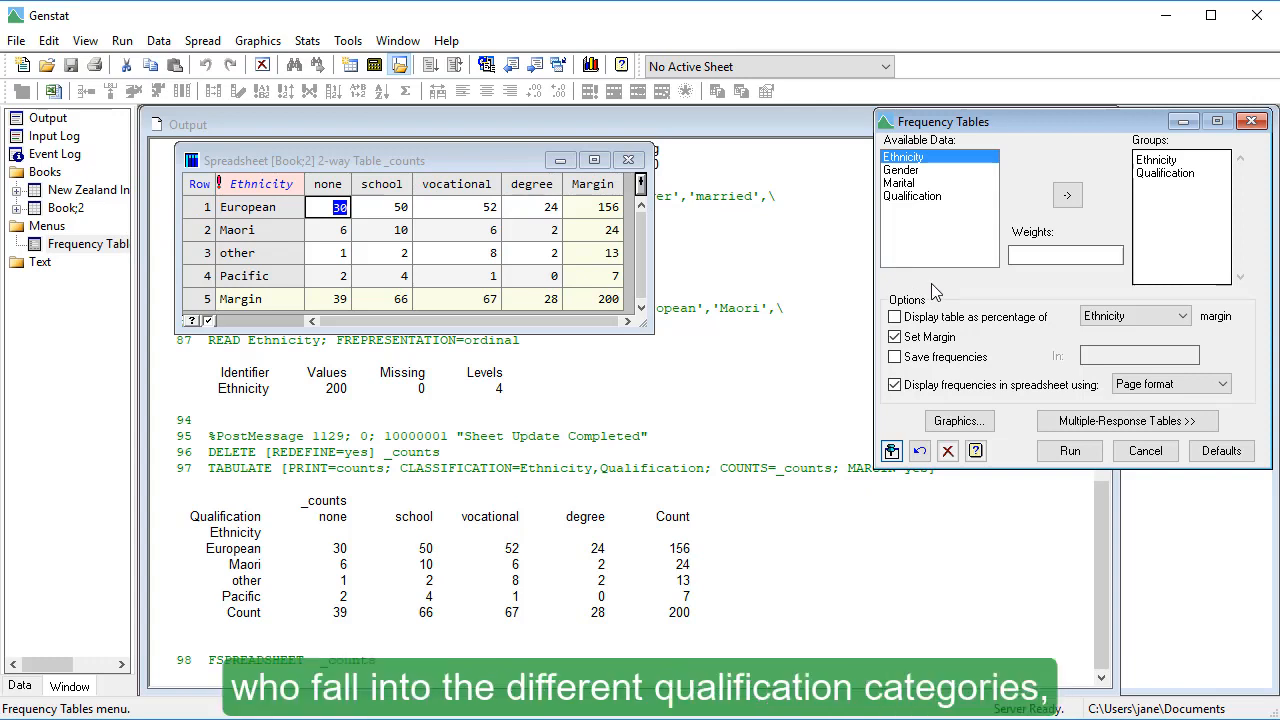
{"action": "left_click", "coordinate": [896, 317]}
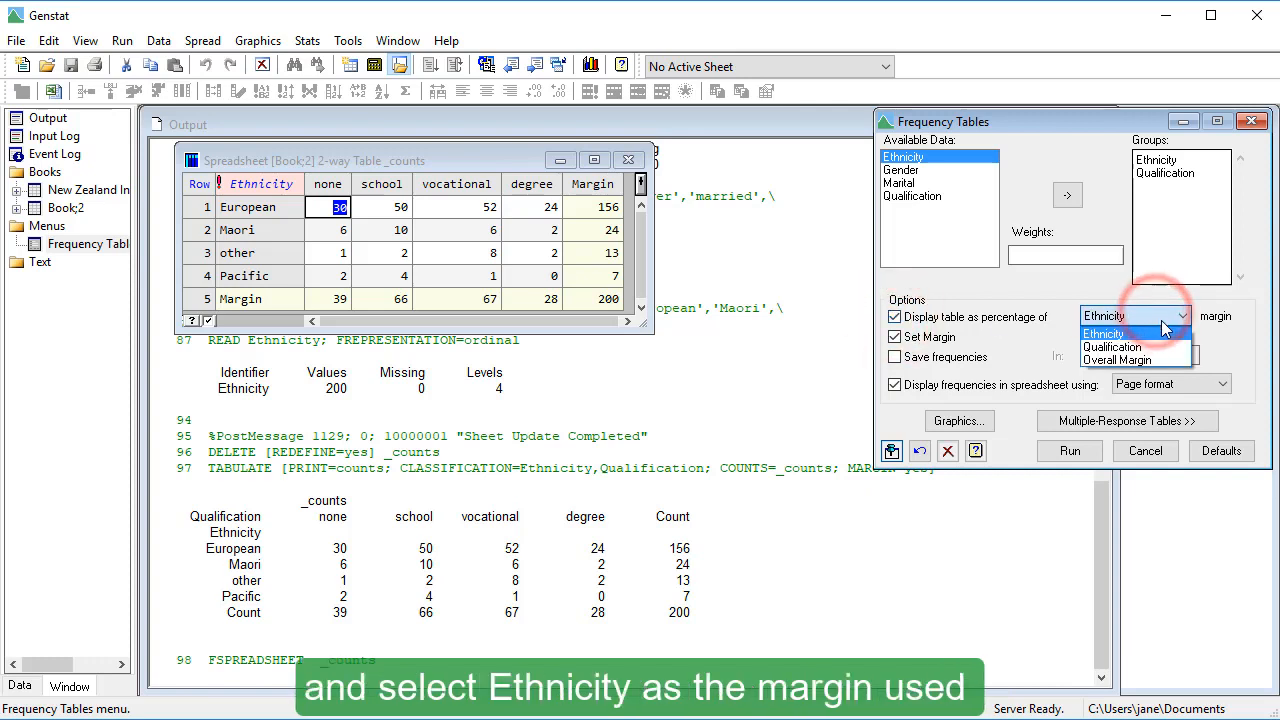
{"action": "left_click", "coordinate": [1160, 334]}
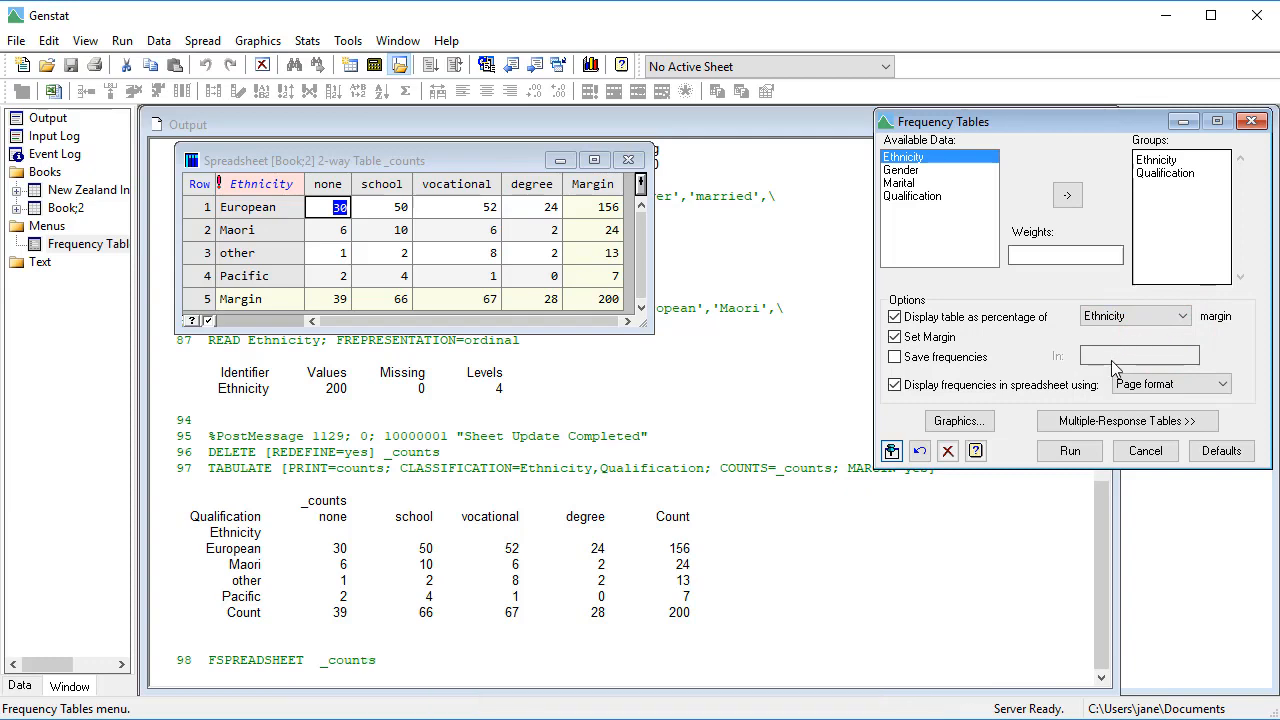
{"action": "left_click", "coordinate": [1070, 451]}
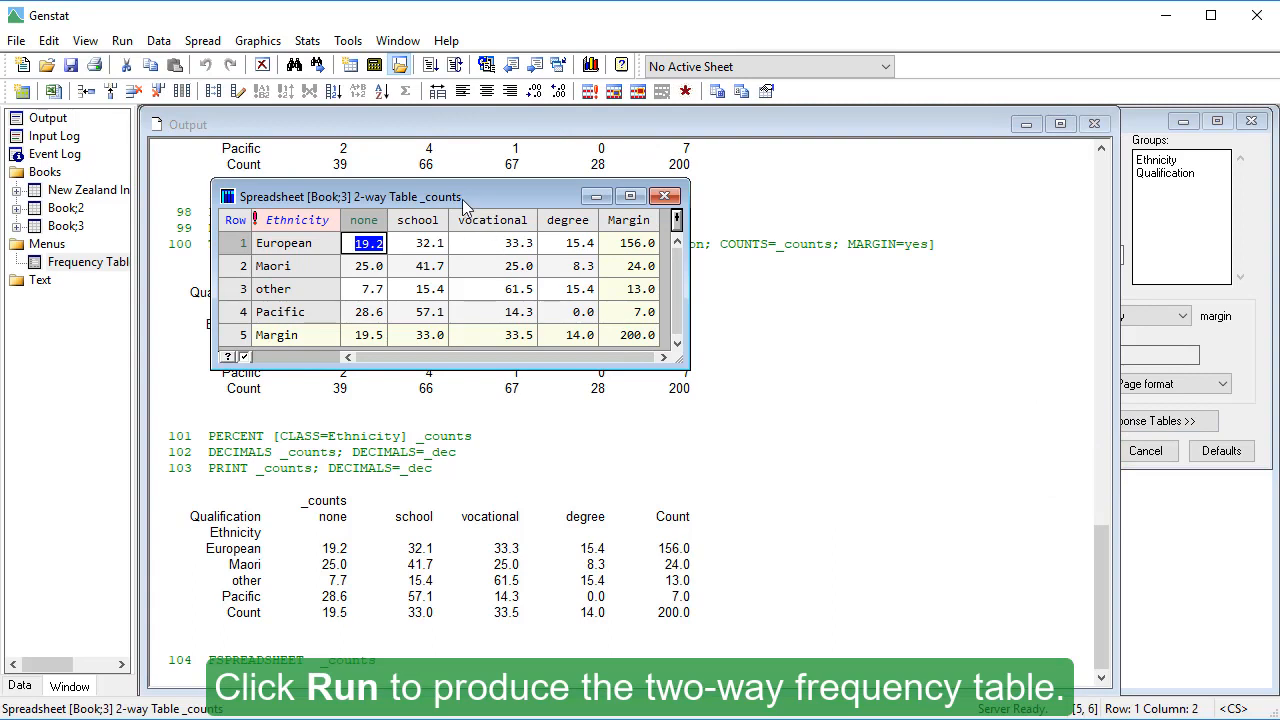
{"action": "mouse_move", "coordinate": [460, 196]}
{"action": "left_mouse_down"}
{"action": "mouse_move", "coordinate": [414, 178]}
{"action": "mouse_move", "coordinate": [398, 154]}
{"action": "left_mouse_up"}
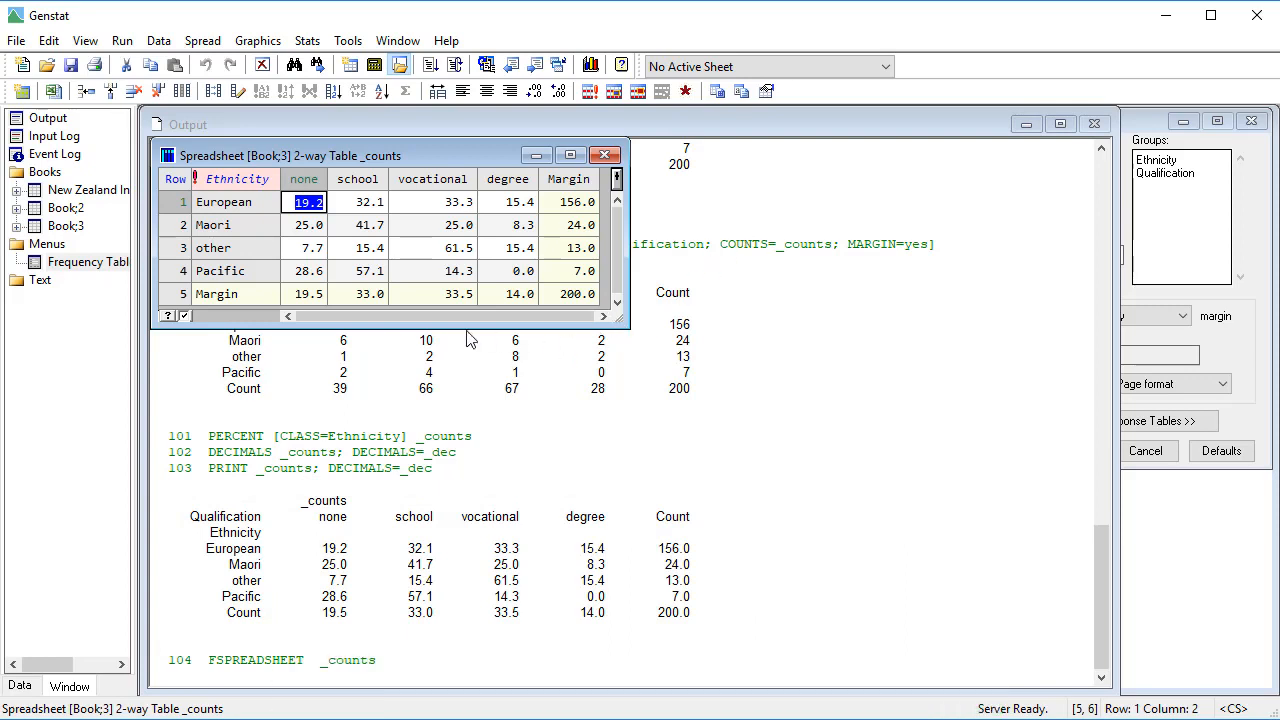
Set up a summary table plot of Counts from the frequency table, with Qualification on the x-axis and Ethnicity as groups.
{"action": "double_click", "coordinate": [105, 273]}
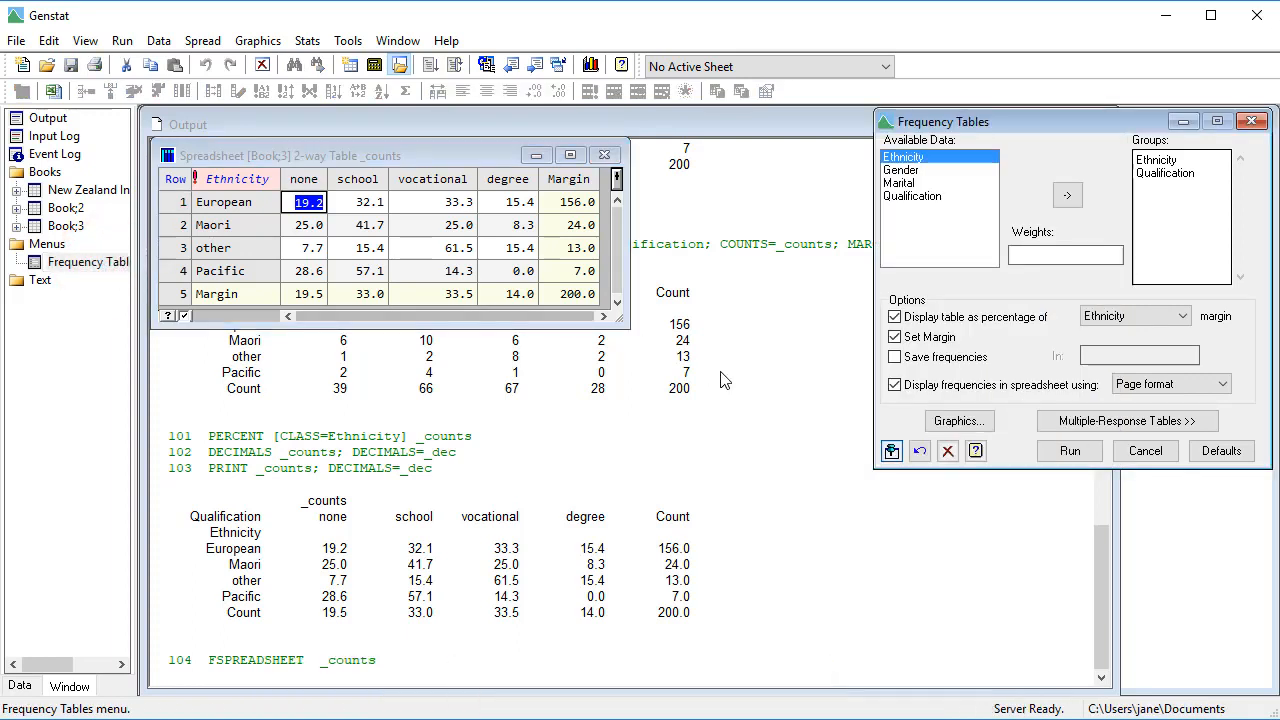
{"action": "left_click", "coordinate": [941, 421]}
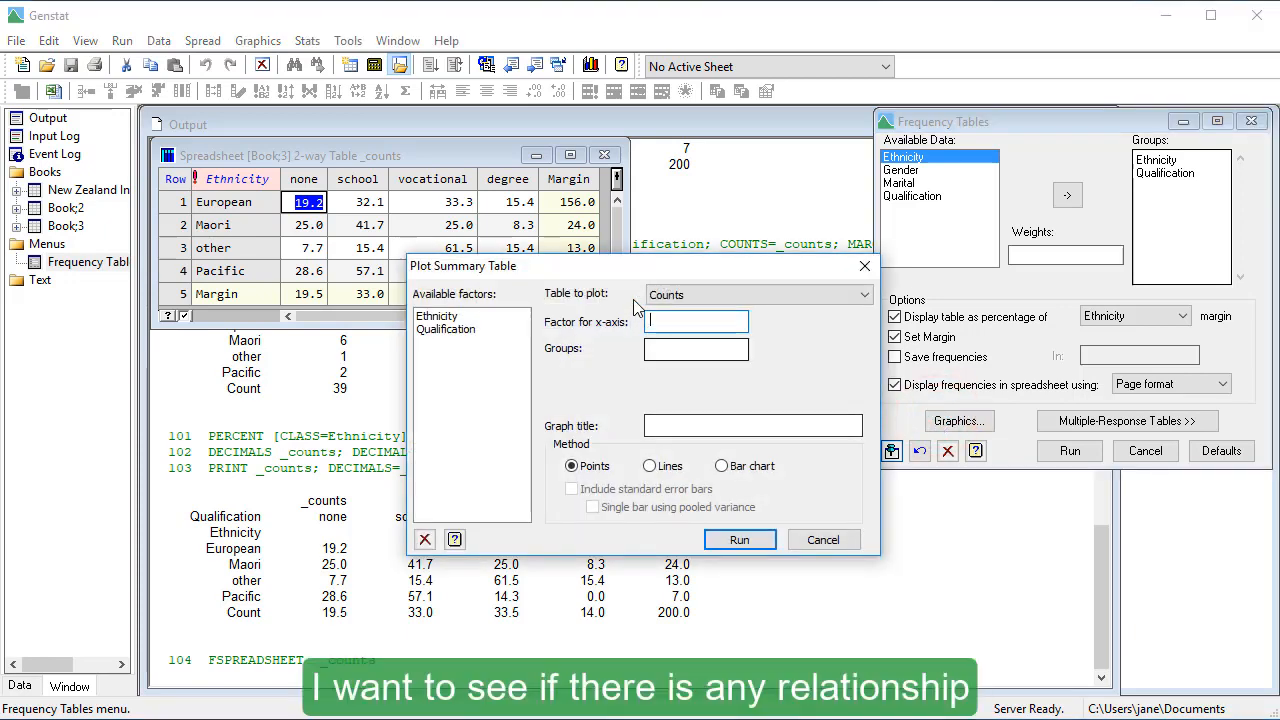
{"action": "left_click_drag", "start_coordinate": [610, 268], "coordinate": [356, 365]}
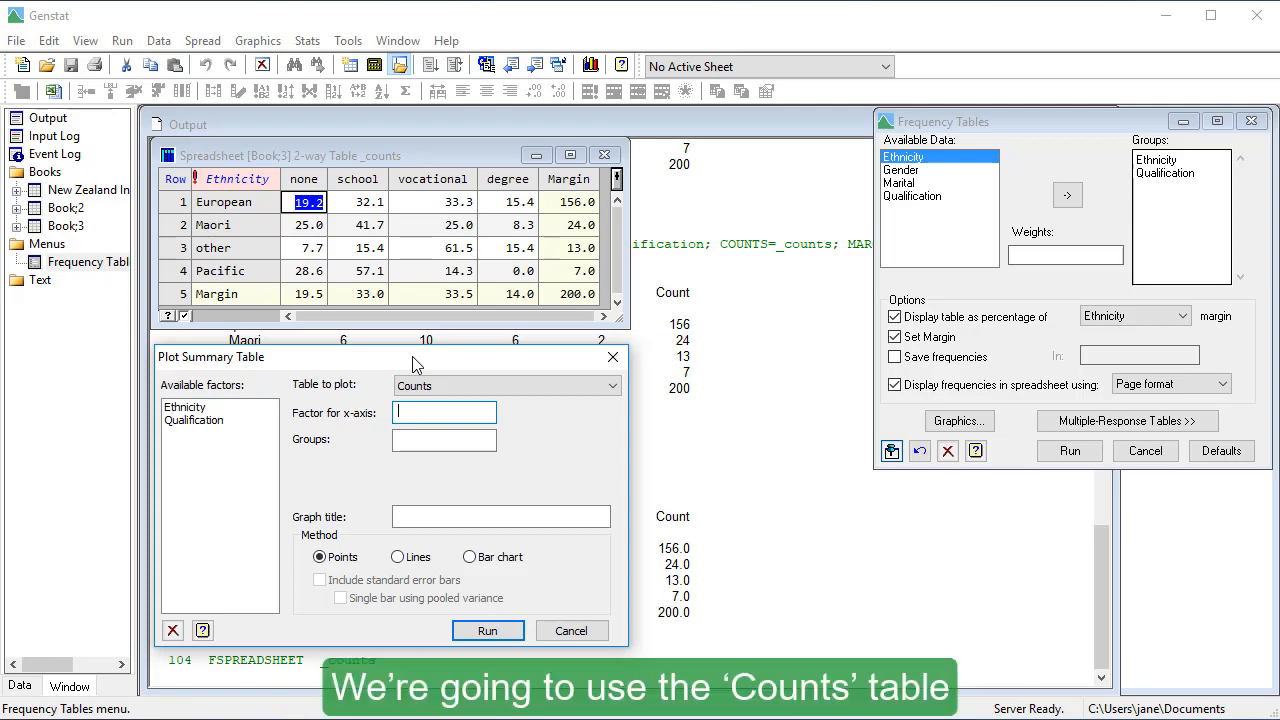
{"action": "left_click", "coordinate": [458, 387]}
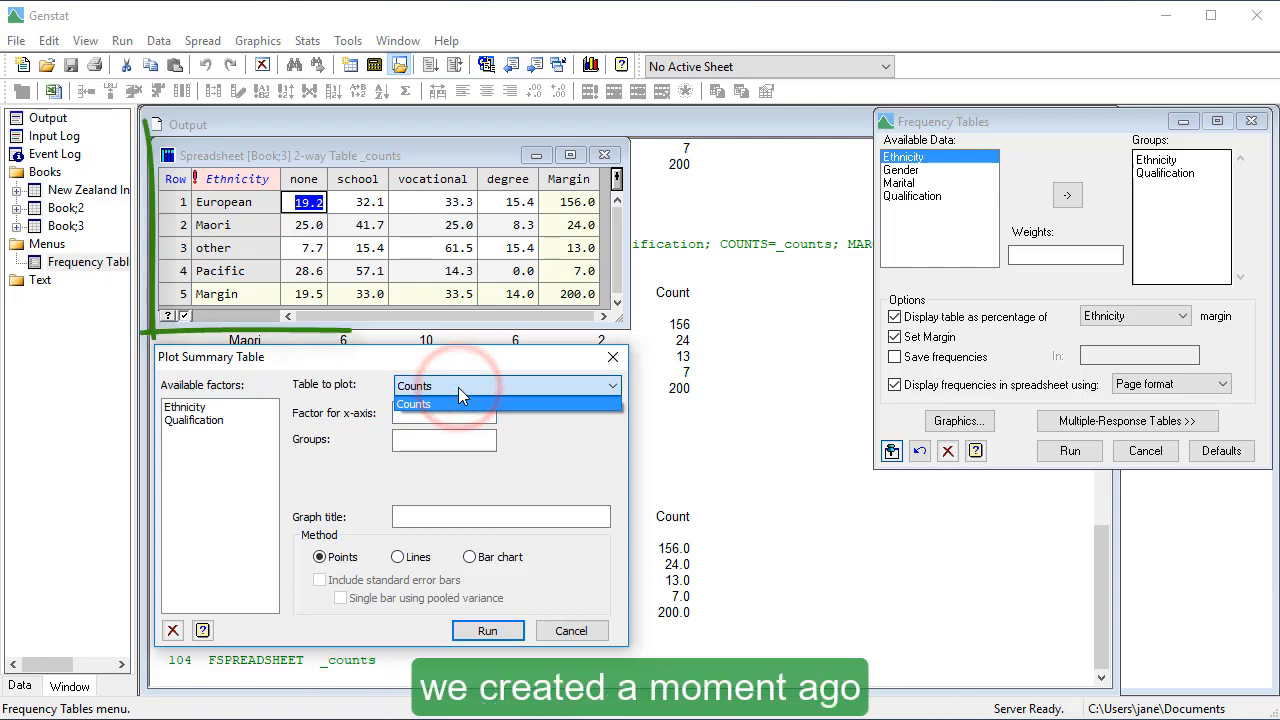
{"action": "left_click", "coordinate": [458, 387]}
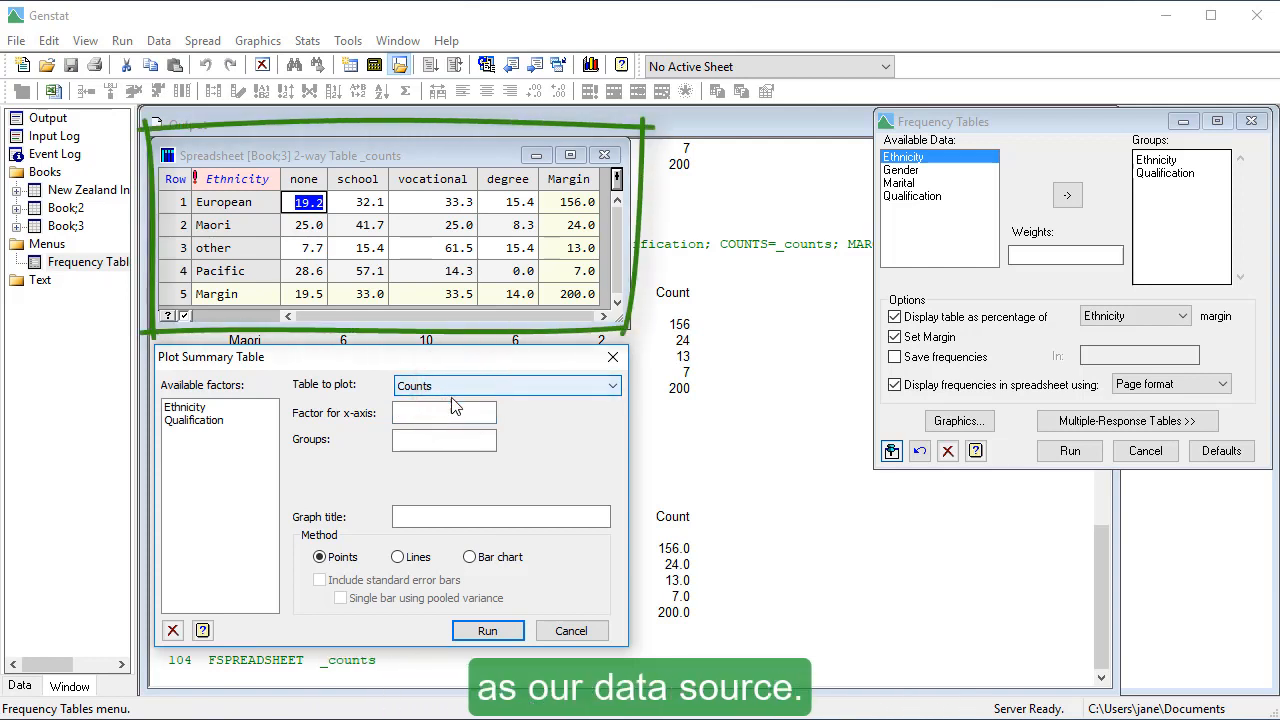
{"action": "double_click", "coordinate": [218, 422]}
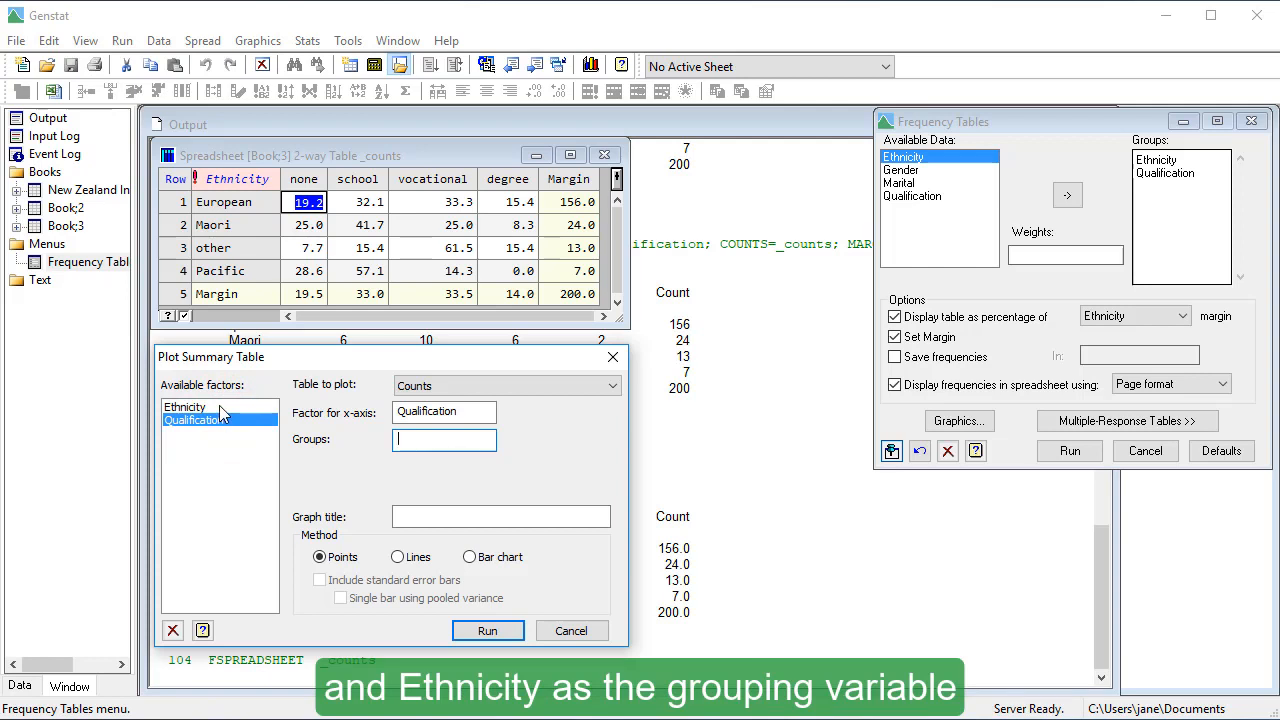
{"action": "double_click", "coordinate": [221, 409]}
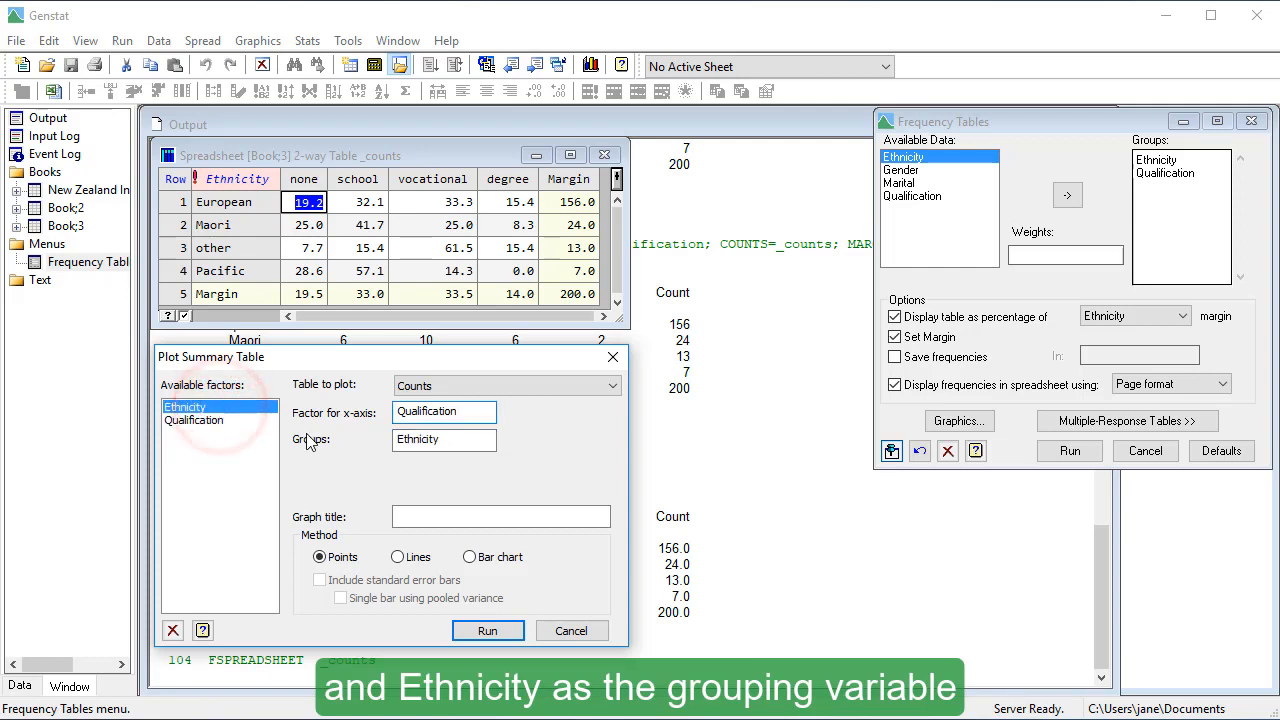
Title the graph "Qualification by Ethnicity", choose the bar chart method and generate the plot.
{"action": "left_click", "coordinate": [411, 518]}
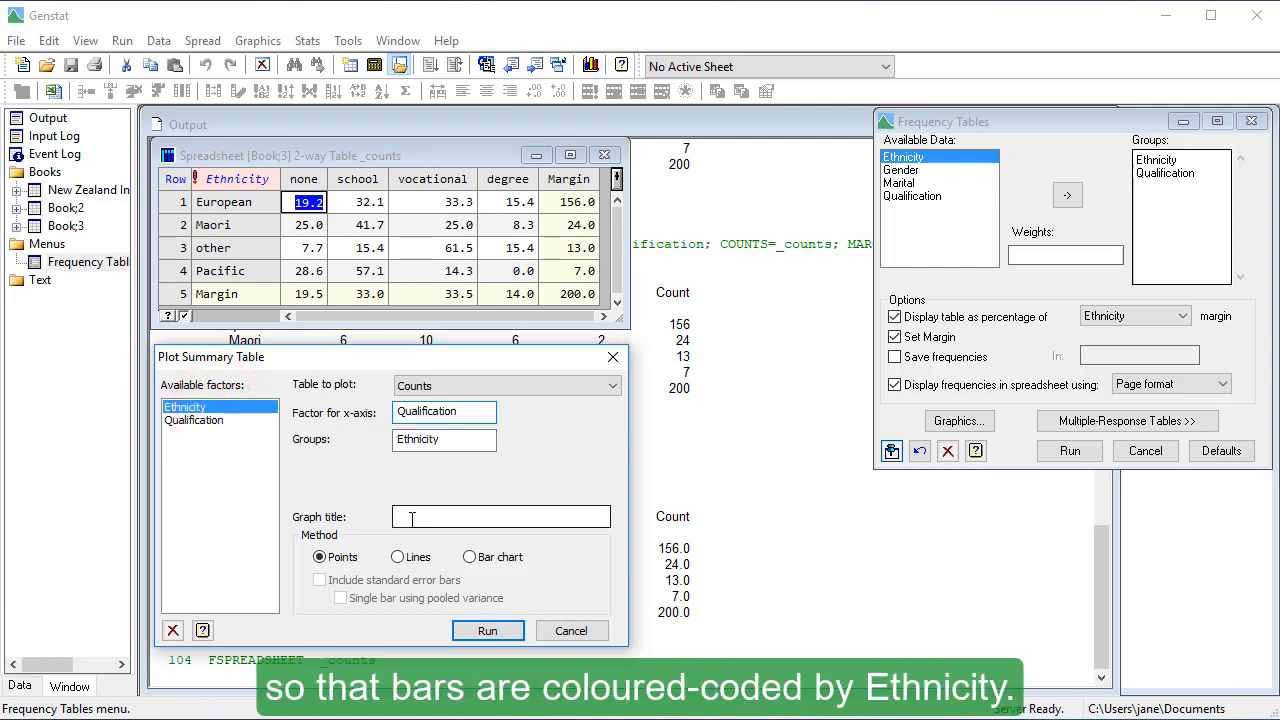
{"action": "left_click", "coordinate": [411, 518]}
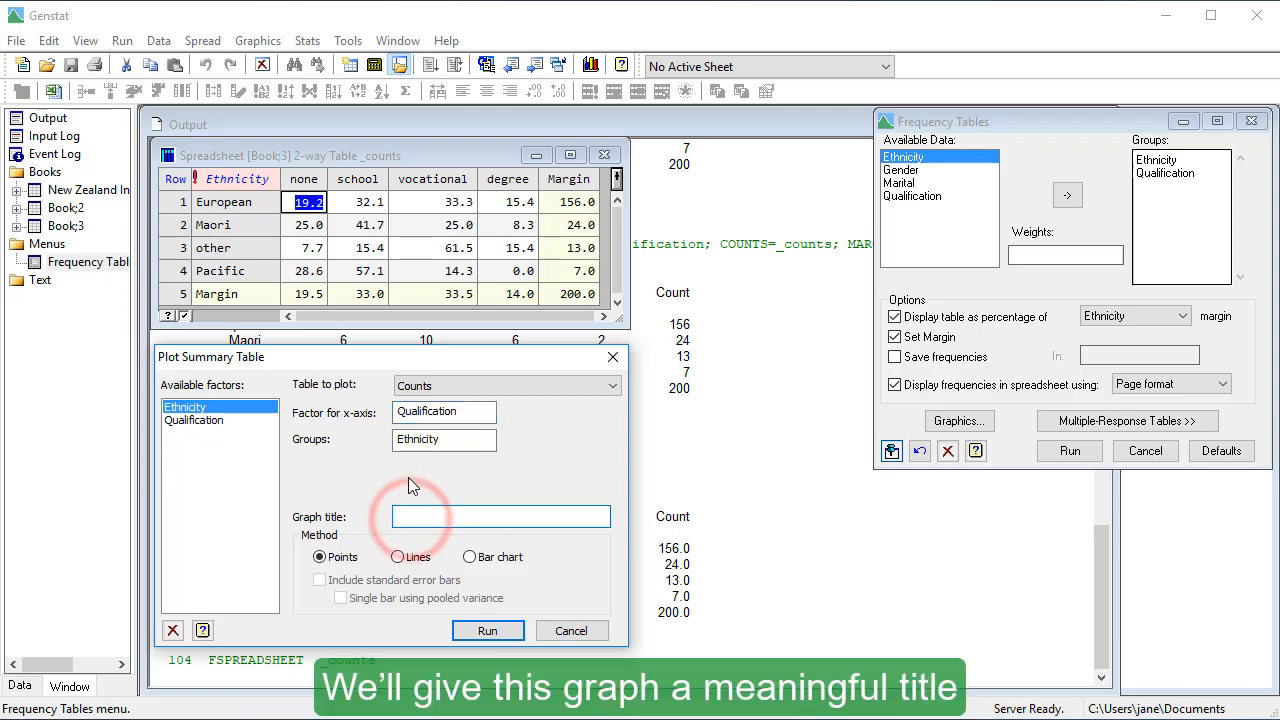
{"action": "type", "text": "Qualification b"}
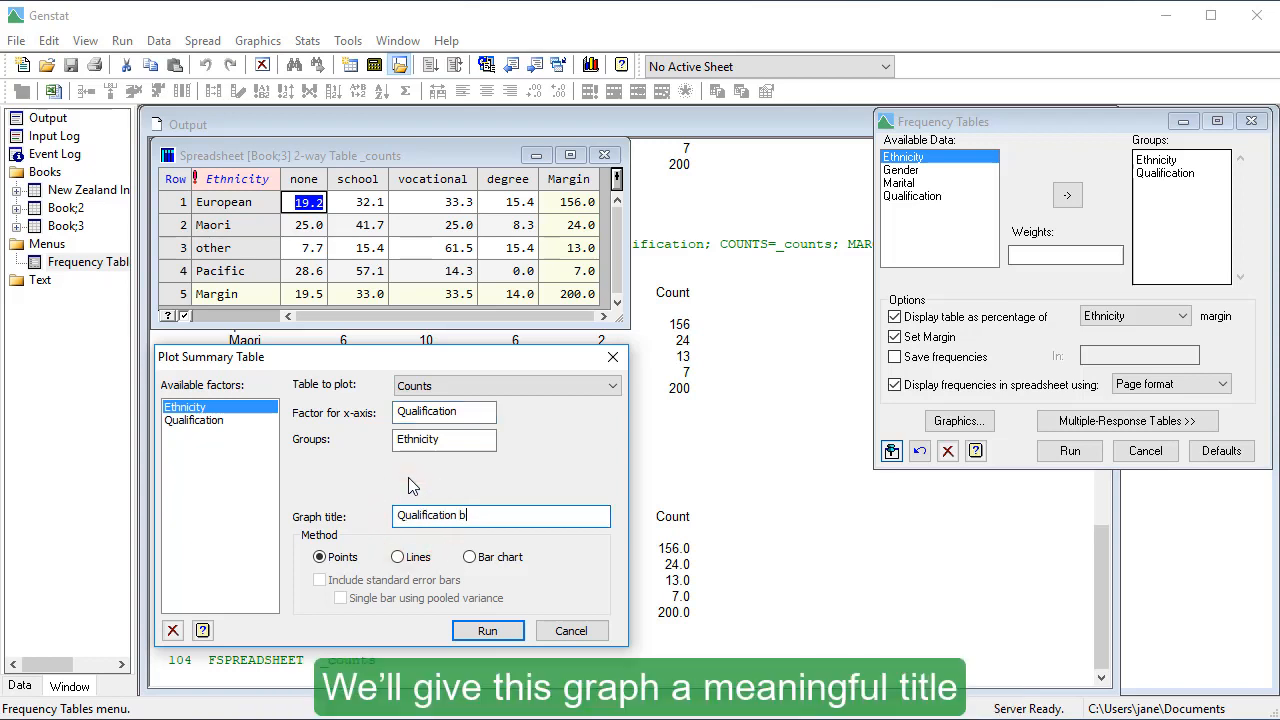
{"action": "type", "text": "y Ethnicity"}
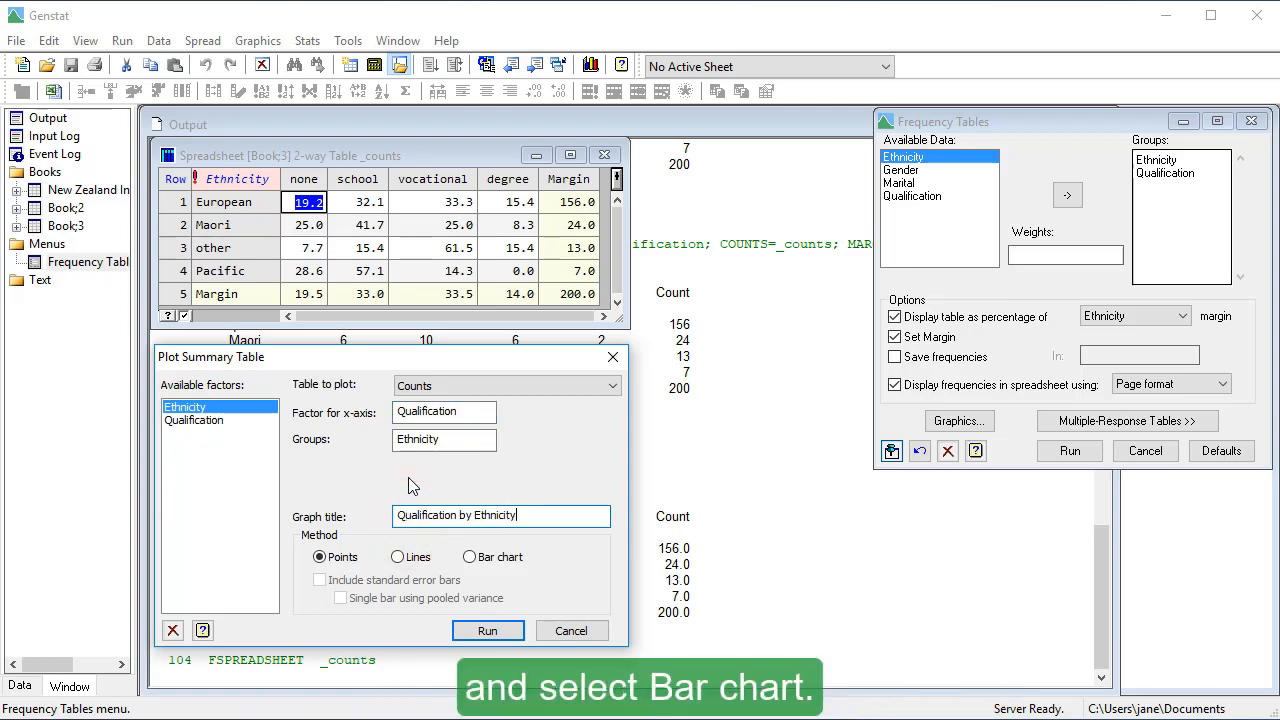
{"action": "left_click", "coordinate": [470, 558]}
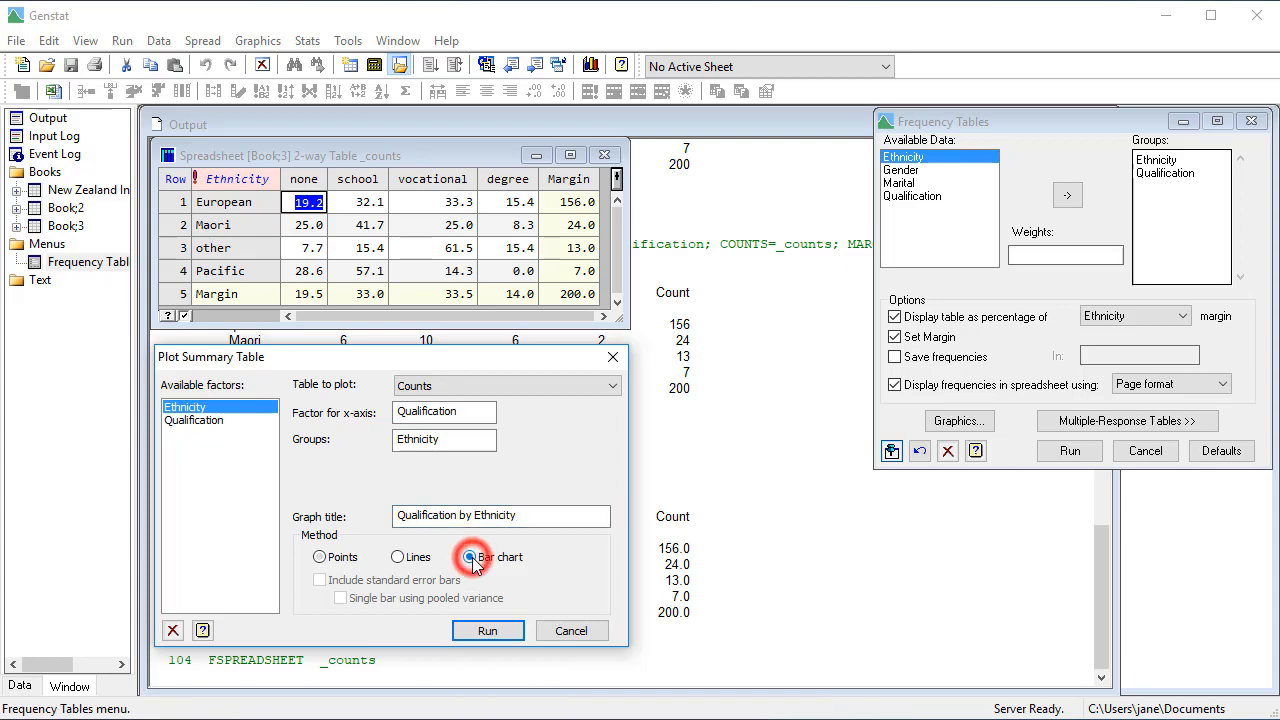
{"action": "left_click", "coordinate": [487, 631]}
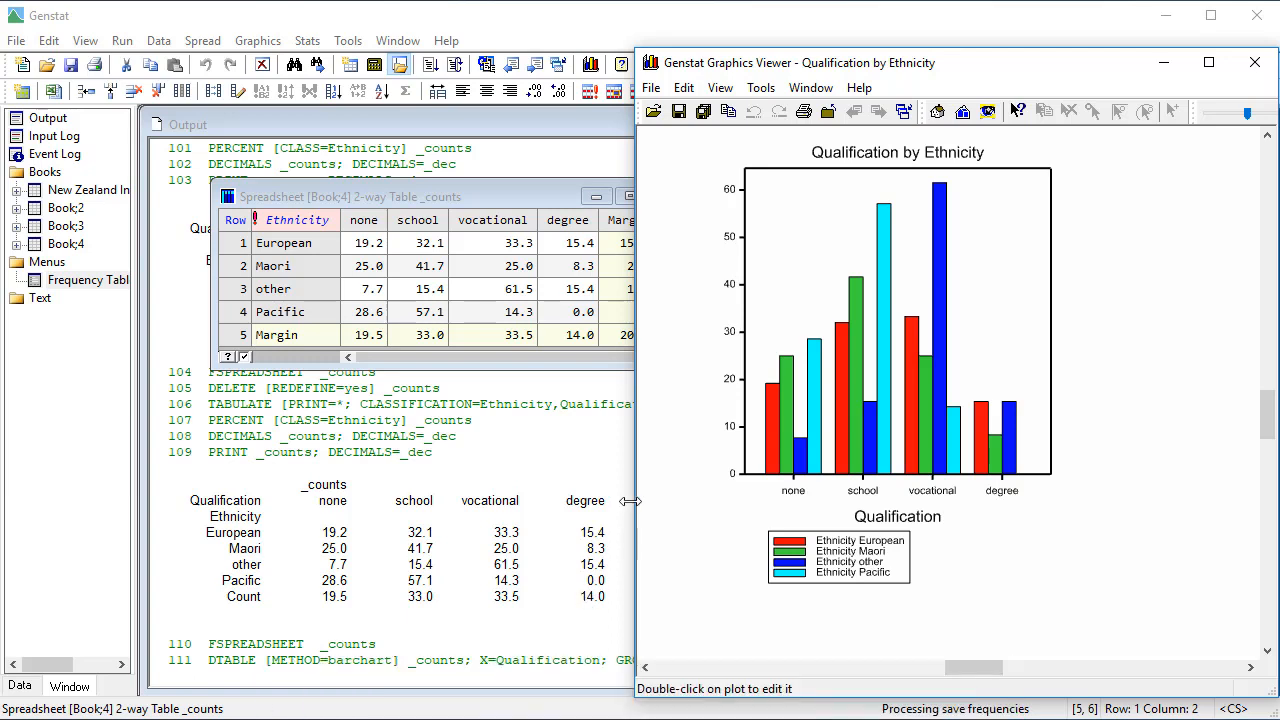
Open the bar chart for editing and display the y-axis title "Percentage for each group".
{"action": "left_click", "coordinate": [699, 88]}
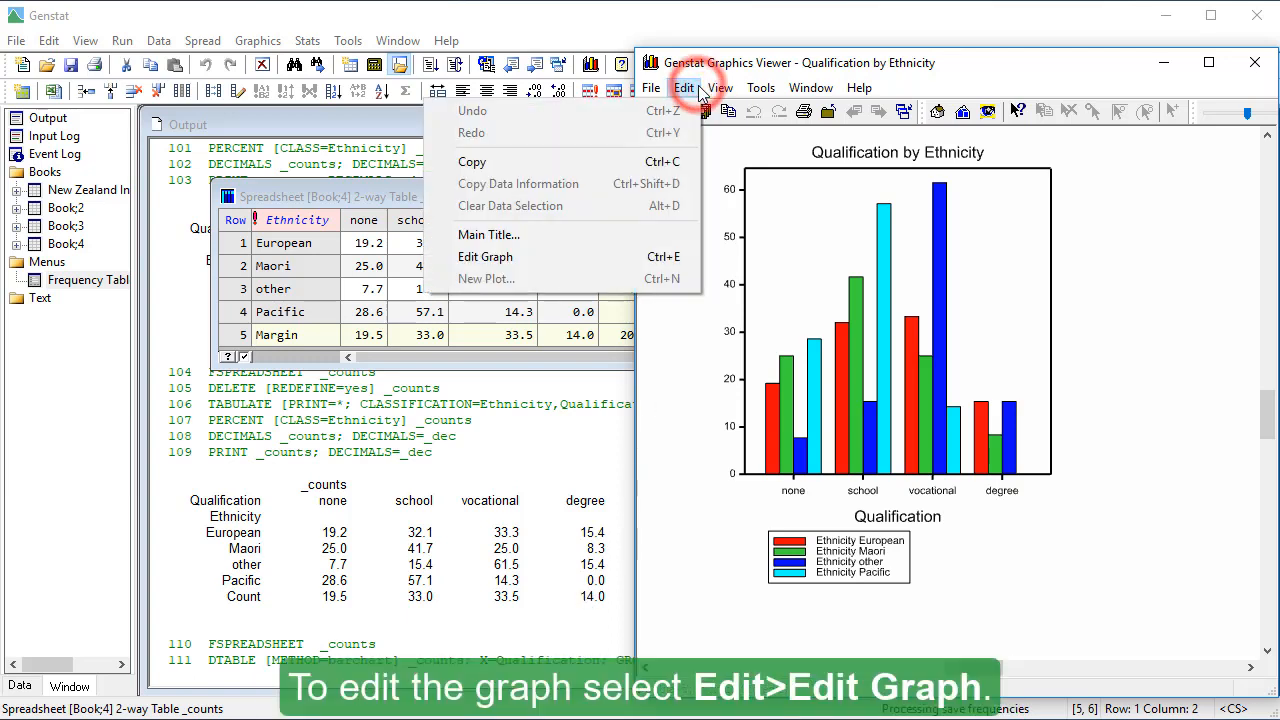
{"action": "left_click", "coordinate": [617, 258]}
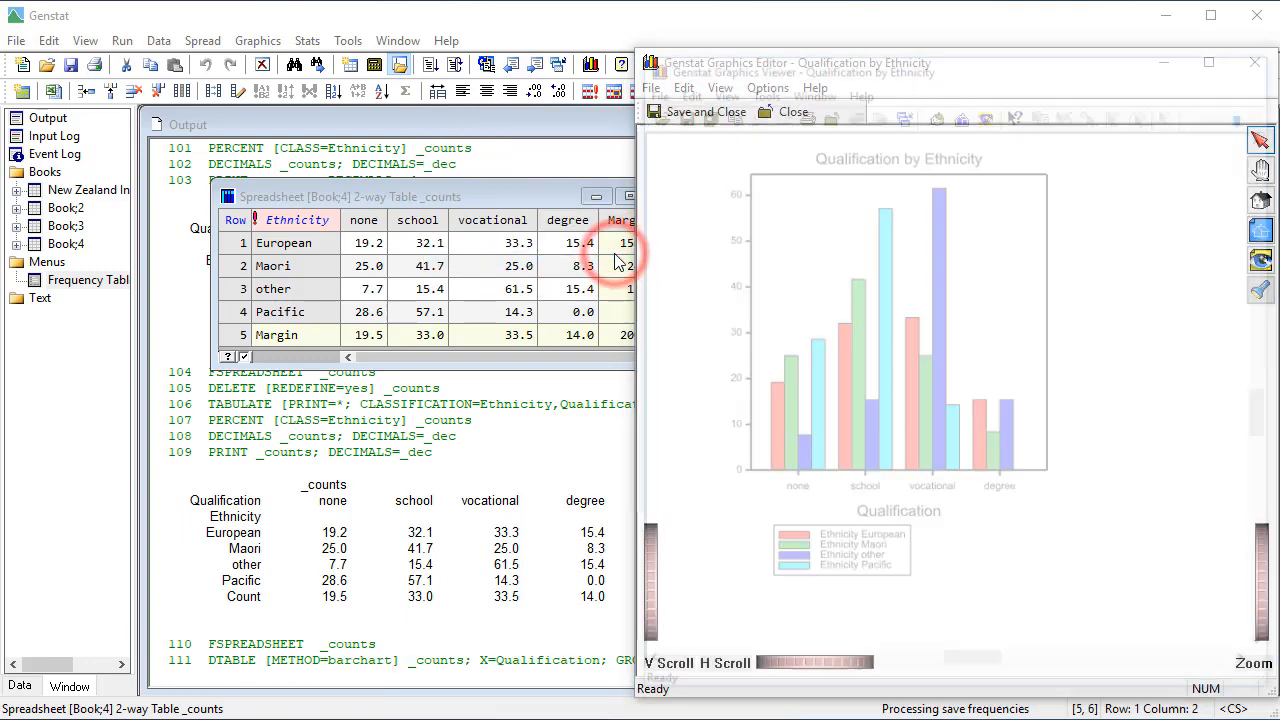
{"action": "left_click_drag", "start_coordinate": [834, 144], "coordinate": [200, 134]}
{"action": "left_click", "coordinate": [161, 157]}
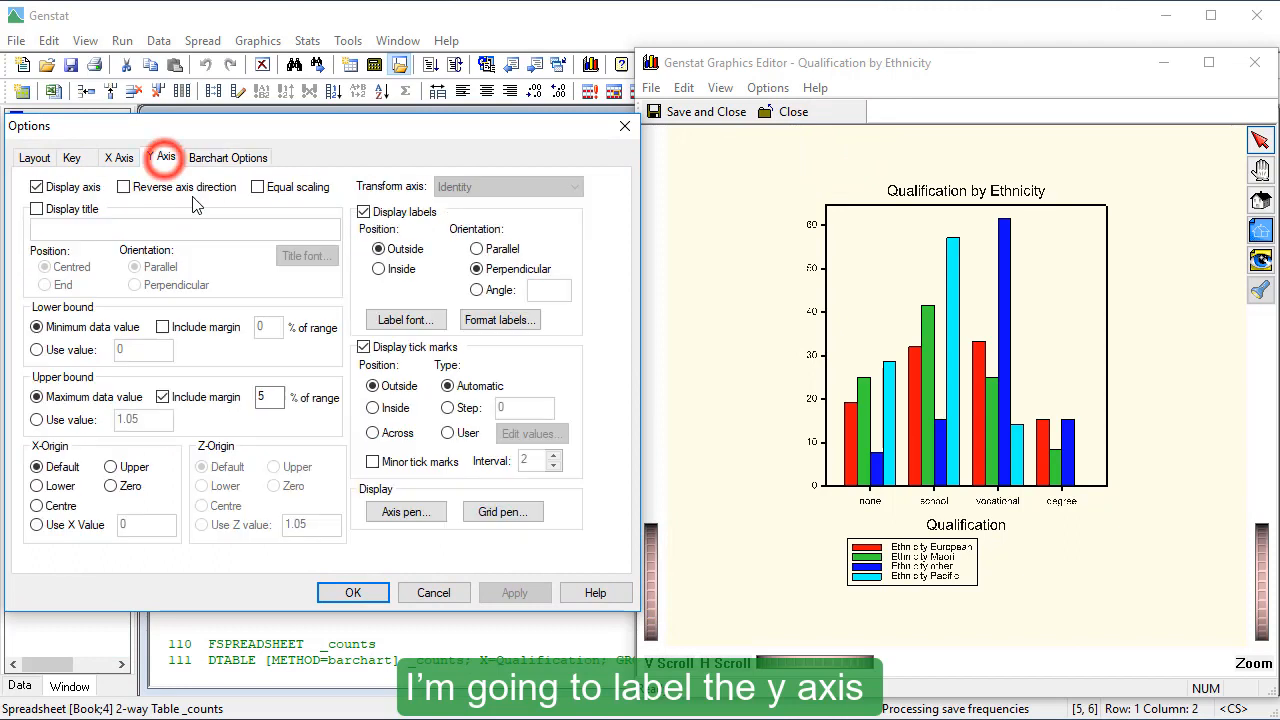
{"action": "left_click", "coordinate": [36, 209]}
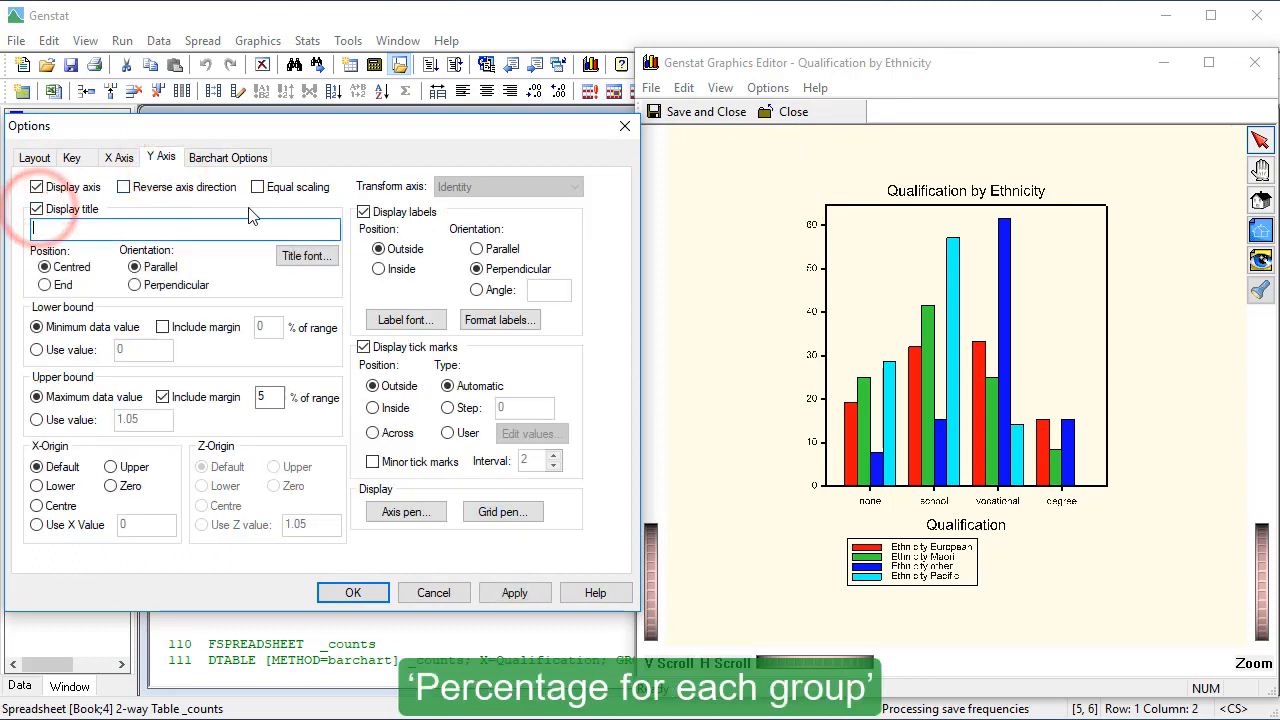
{"action": "type", "text": "Percentage for "}
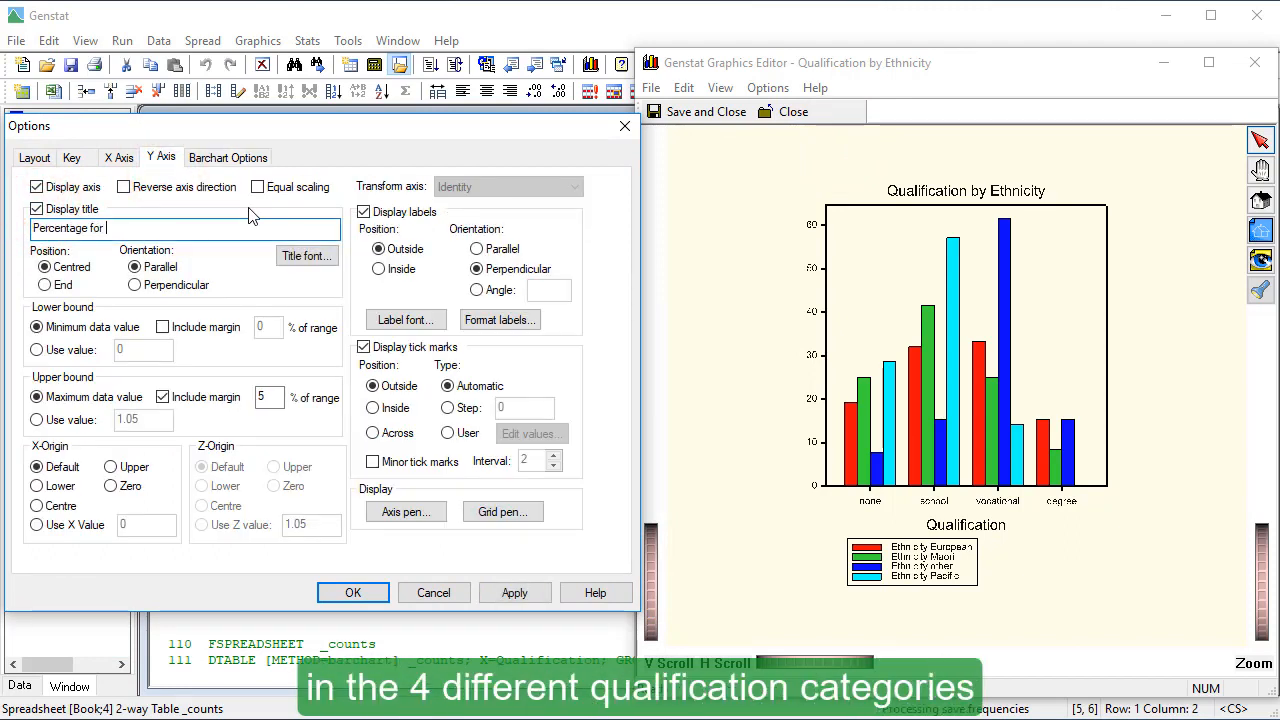
{"action": "type", "text": "each group"}
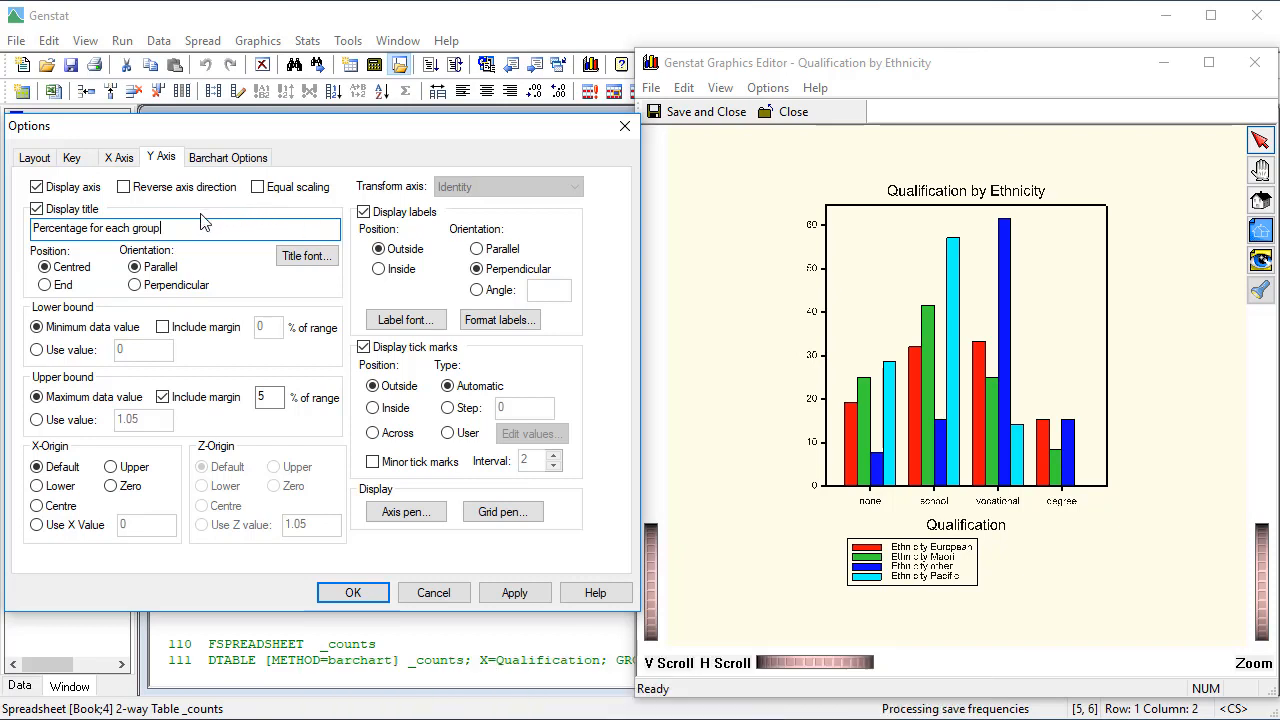
Change the x-axis title to "Qualification Type" and apply the axis titles to the graph.
{"action": "left_click", "coordinate": [128, 162]}
{"action": "left_click", "coordinate": [140, 227]}
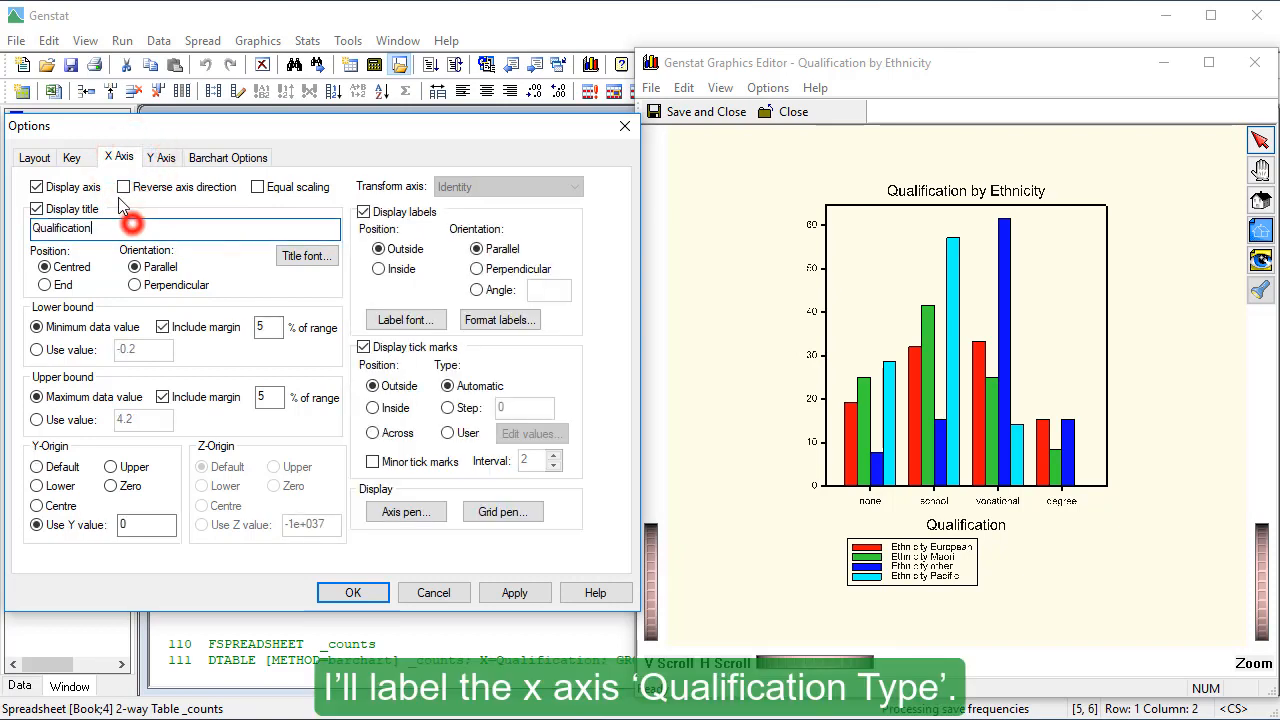
{"action": "type", "text": "Type"}
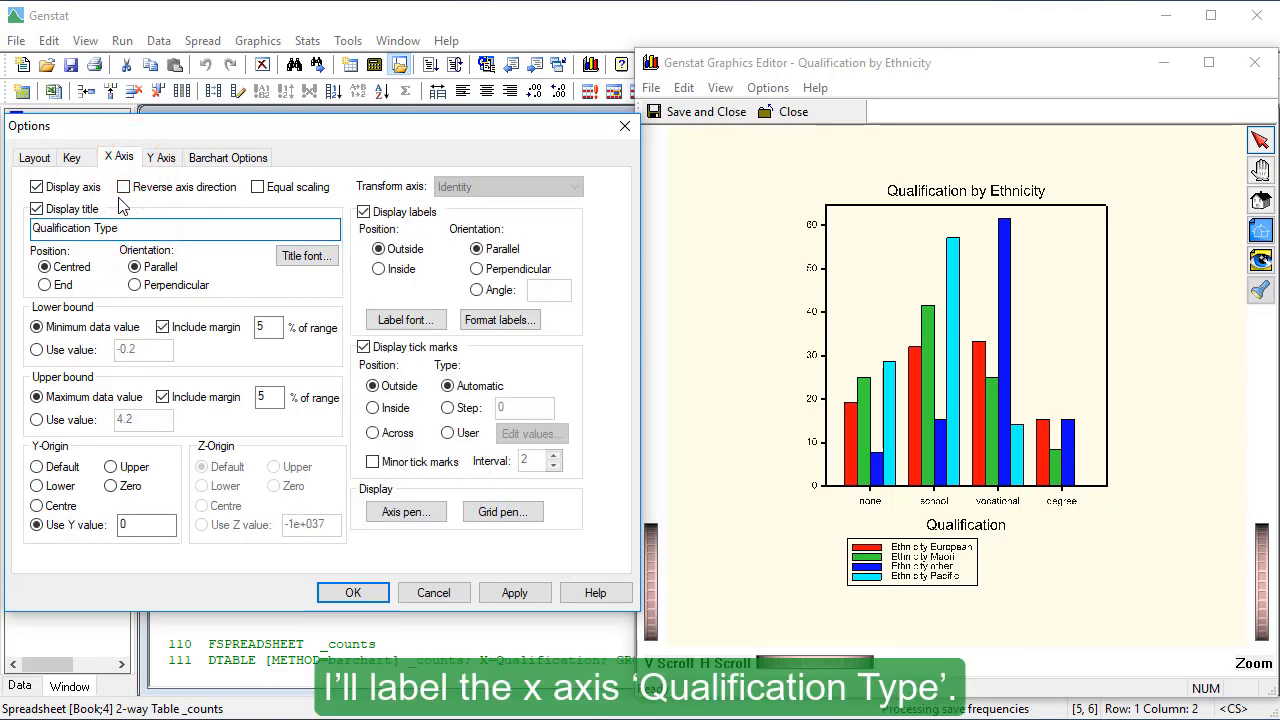
{"action": "left_click", "coordinate": [497, 604]}
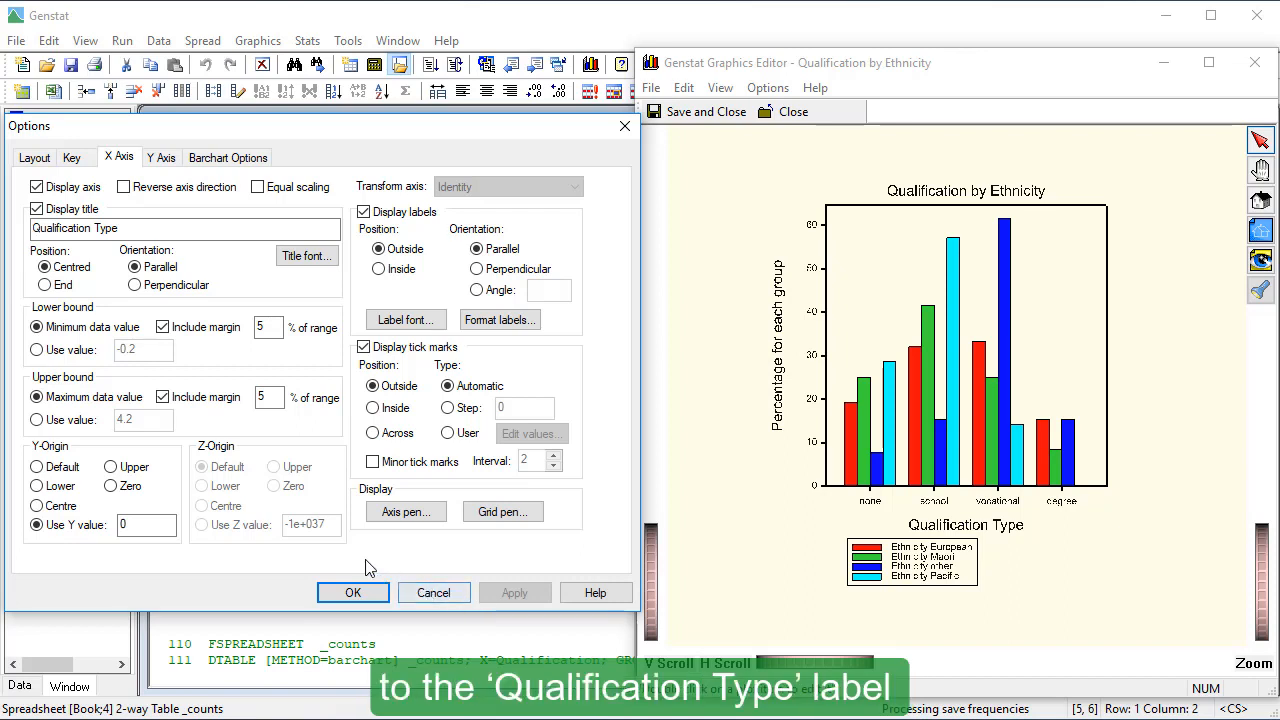
Give the key the title "Ethnic Group" with a Y position of 0.2, and save and close the edited graph.
{"action": "left_click", "coordinate": [72, 158]}
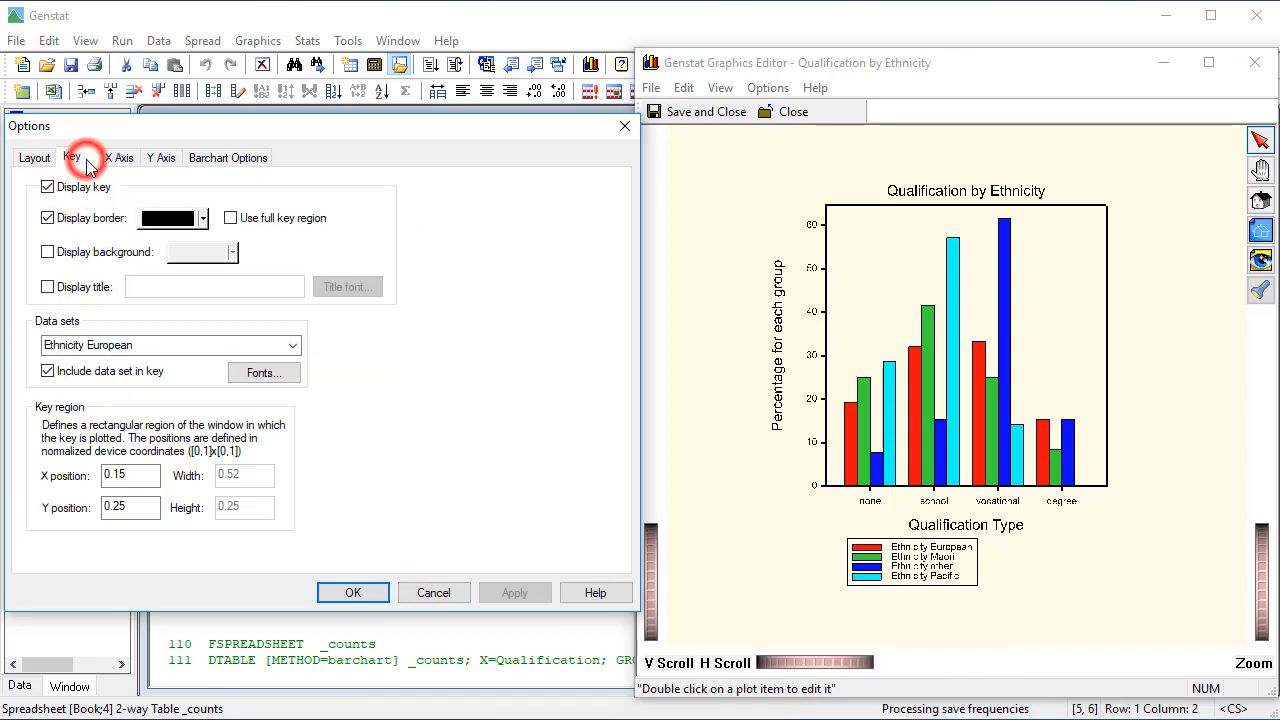
{"action": "left_click", "coordinate": [48, 288]}
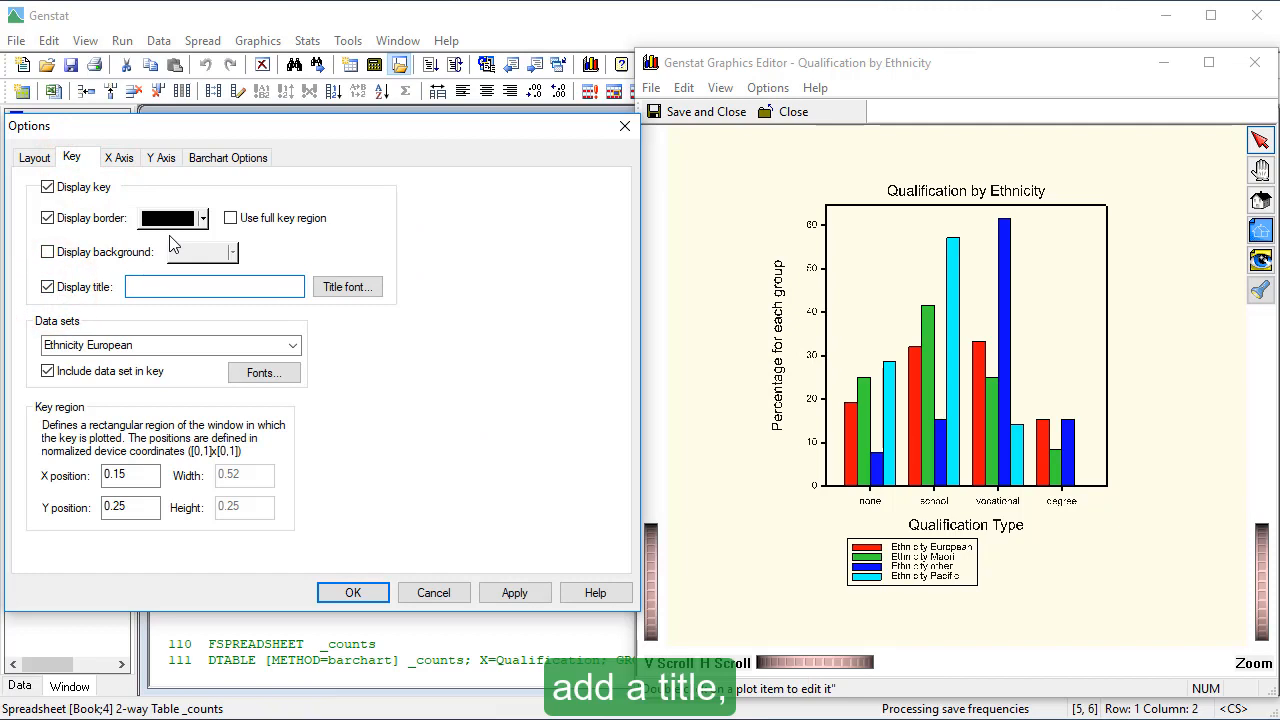
{"action": "type", "text": "Ethnic Group"}
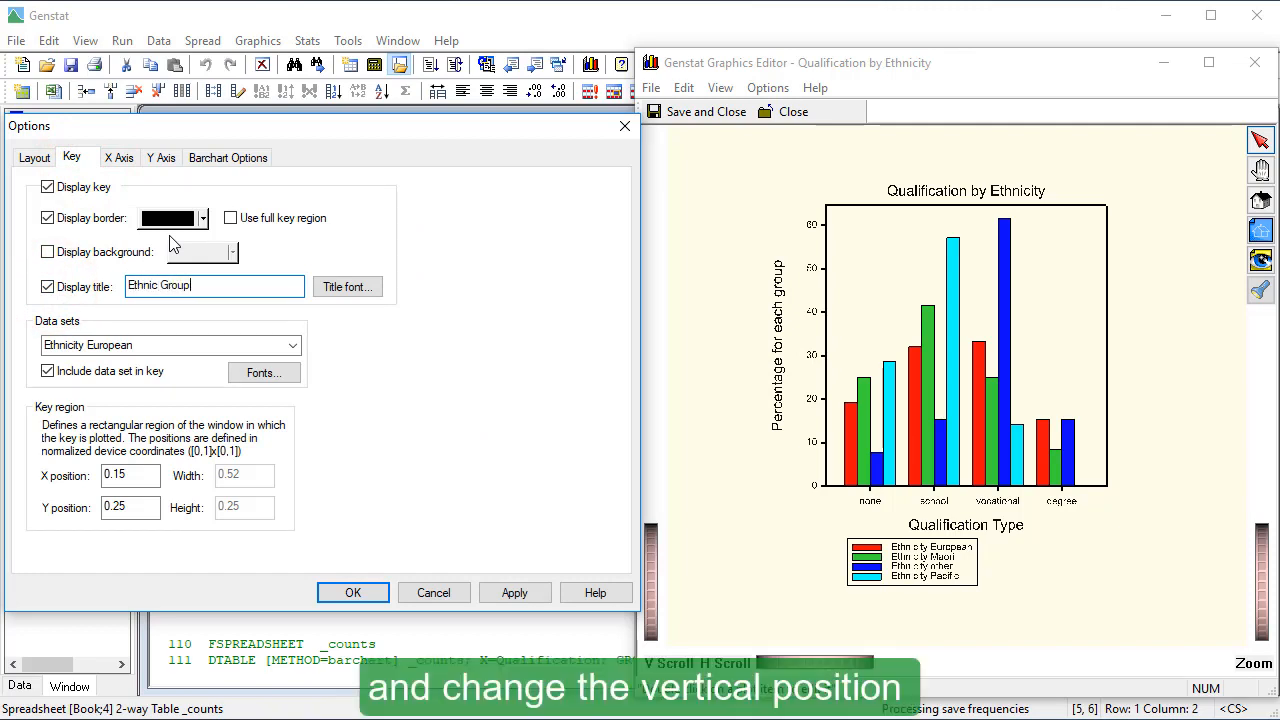
{"action": "left_click", "coordinate": [130, 511]}
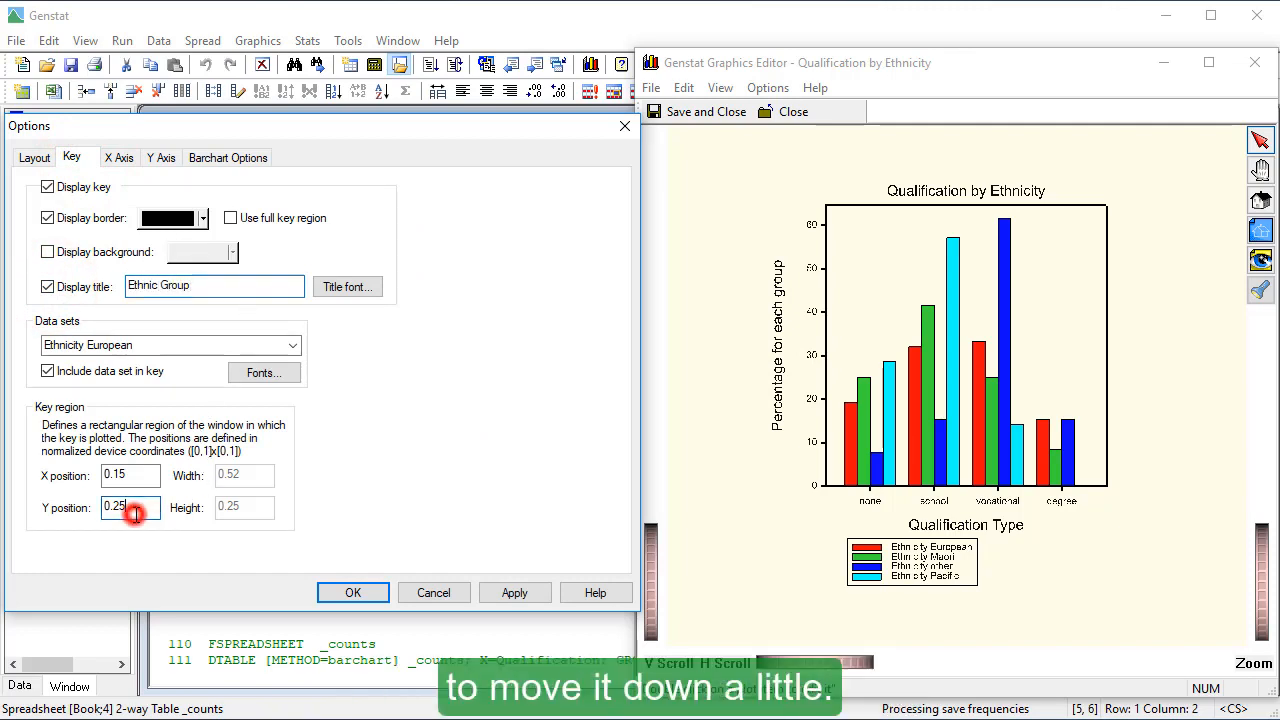
{"action": "key", "text": "BackSpace"}
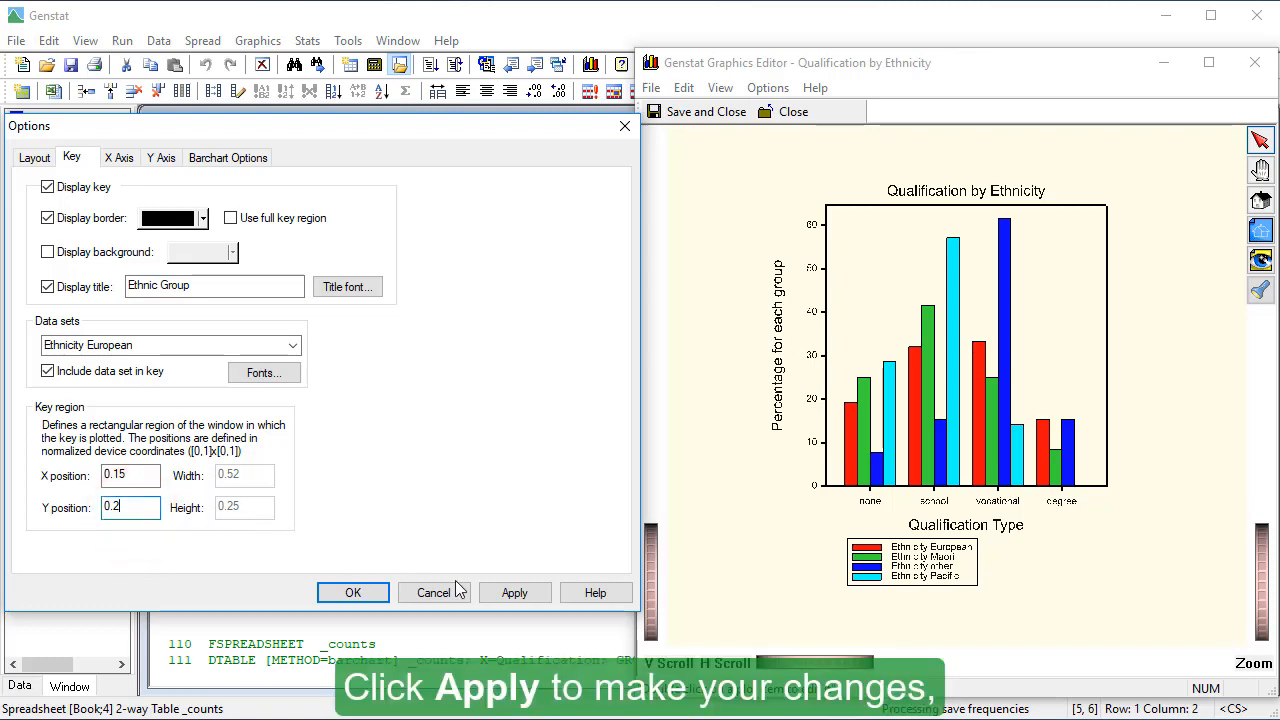
{"action": "left_click", "coordinate": [496, 597]}
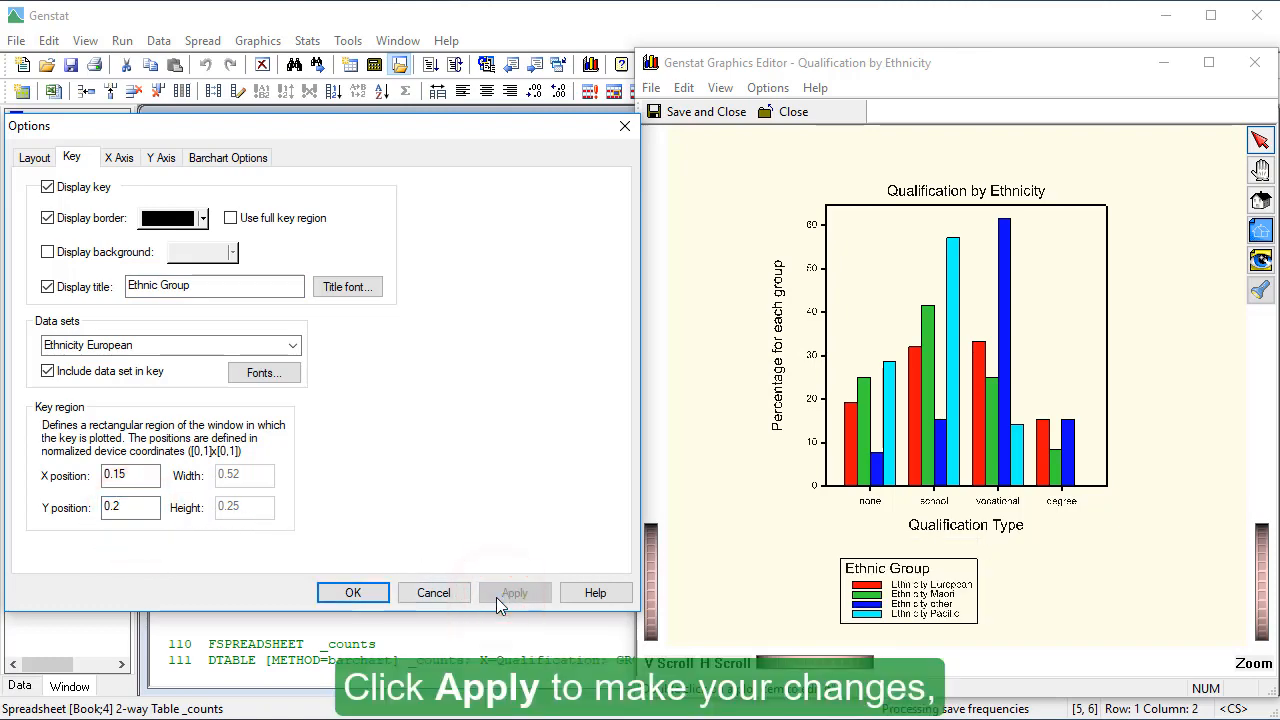
{"action": "left_click", "coordinate": [363, 590]}
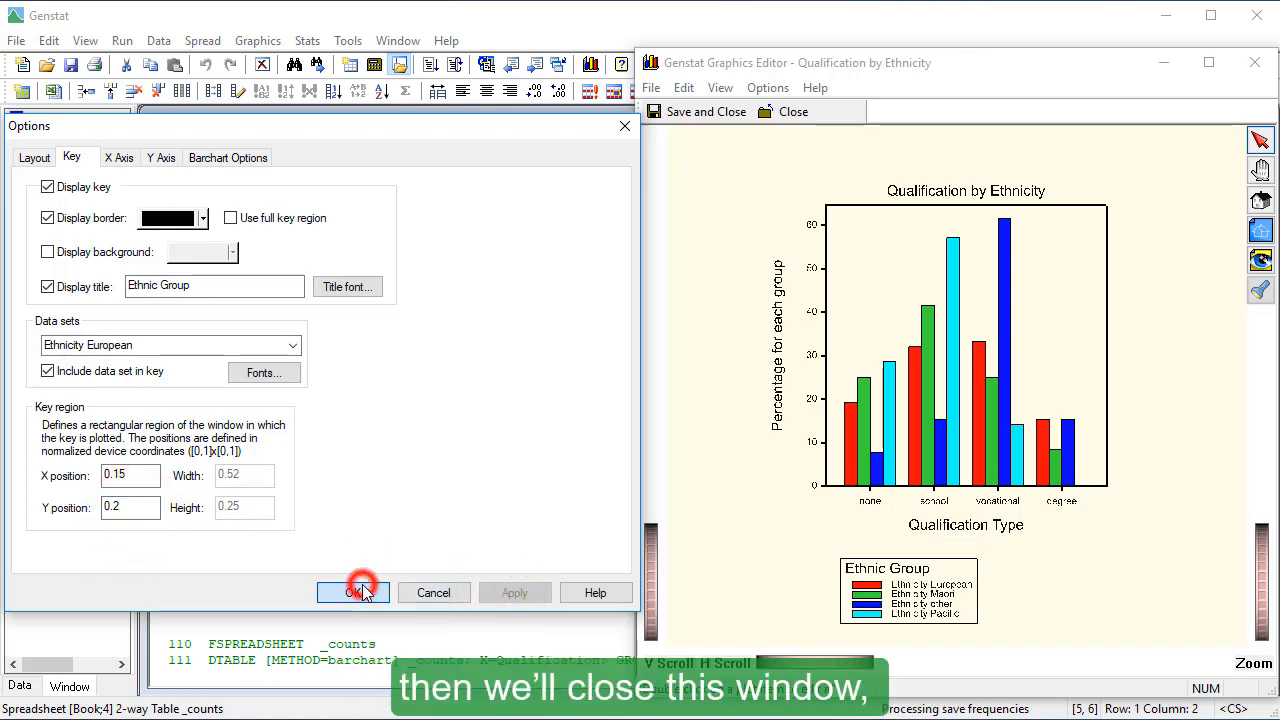
{"action": "left_click", "coordinate": [662, 112]}
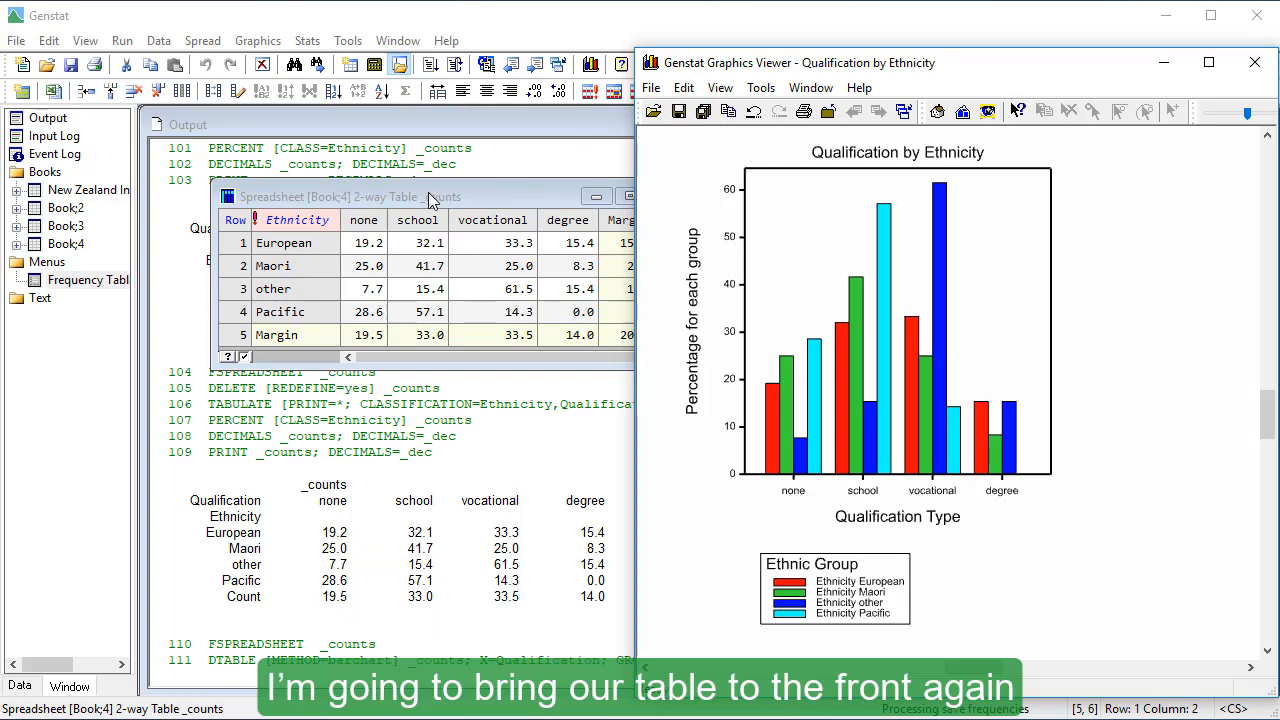
Bring the two-way percentage table forward near the output's upper-left corner and redisplay the graph viewer.
{"action": "left_click_drag", "start_coordinate": [425, 195], "coordinate": [373, 157]}
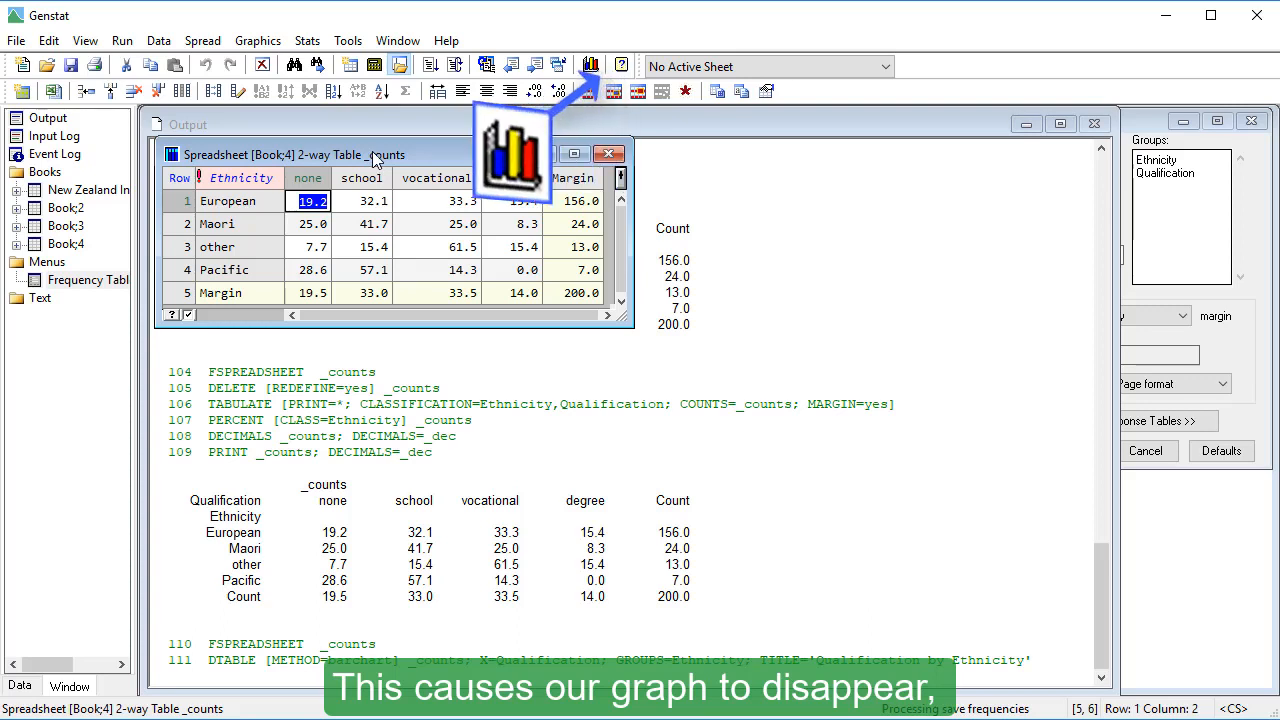
{"action": "left_click", "coordinate": [592, 66]}
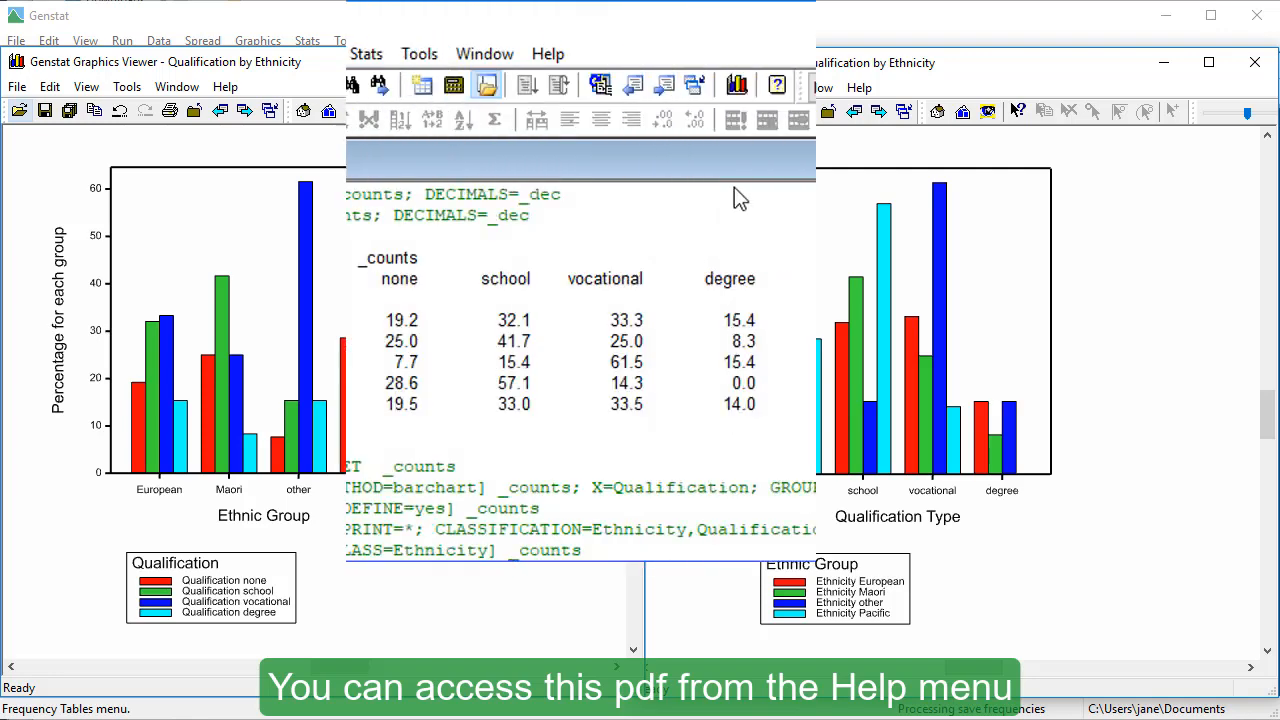
Look up the Graphics Guide among the Genstat guides.
{"action": "left_click", "coordinate": [560, 56]}
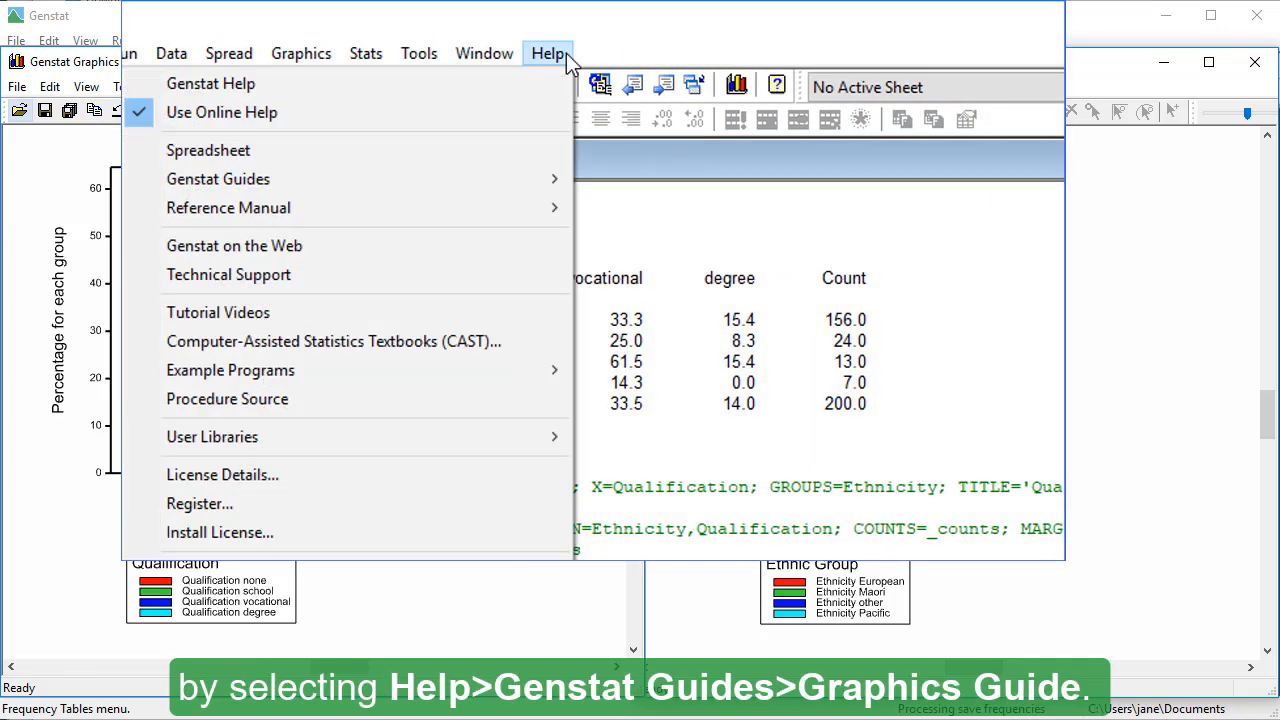
{"action": "mouse_move", "coordinate": [489, 176]}
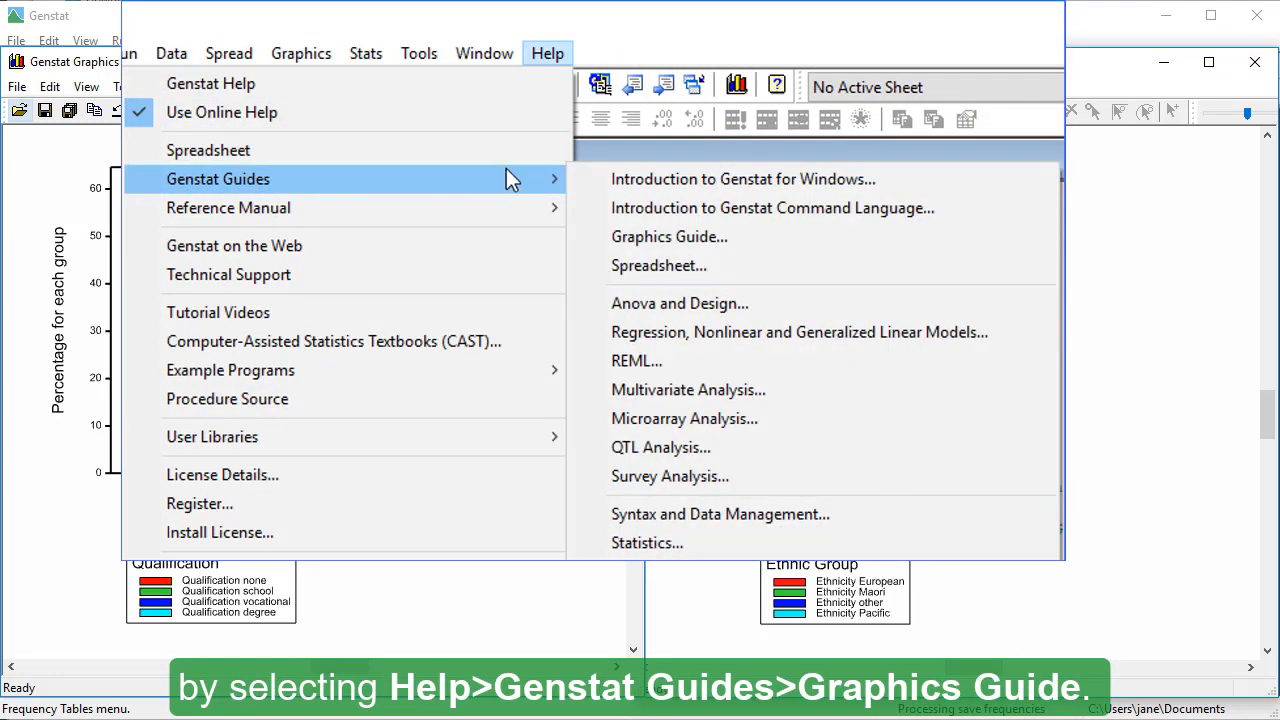